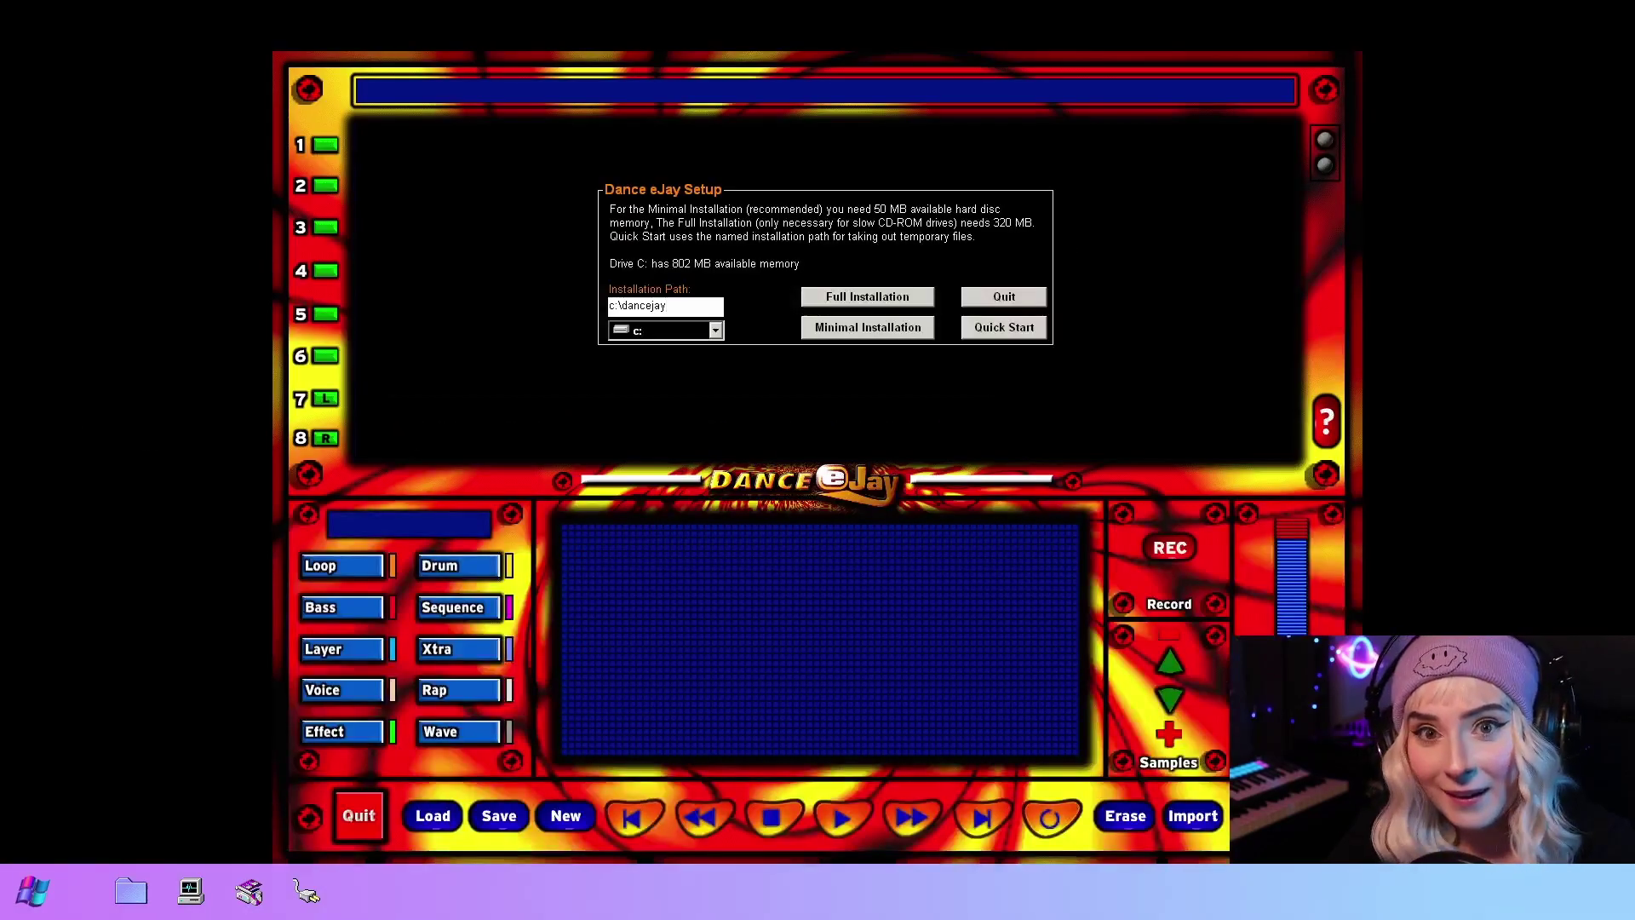
Run the full installation, dismiss the success message, and play the START.MIX demo arrangement
{"action": "left_click", "coordinate": [843, 295]}
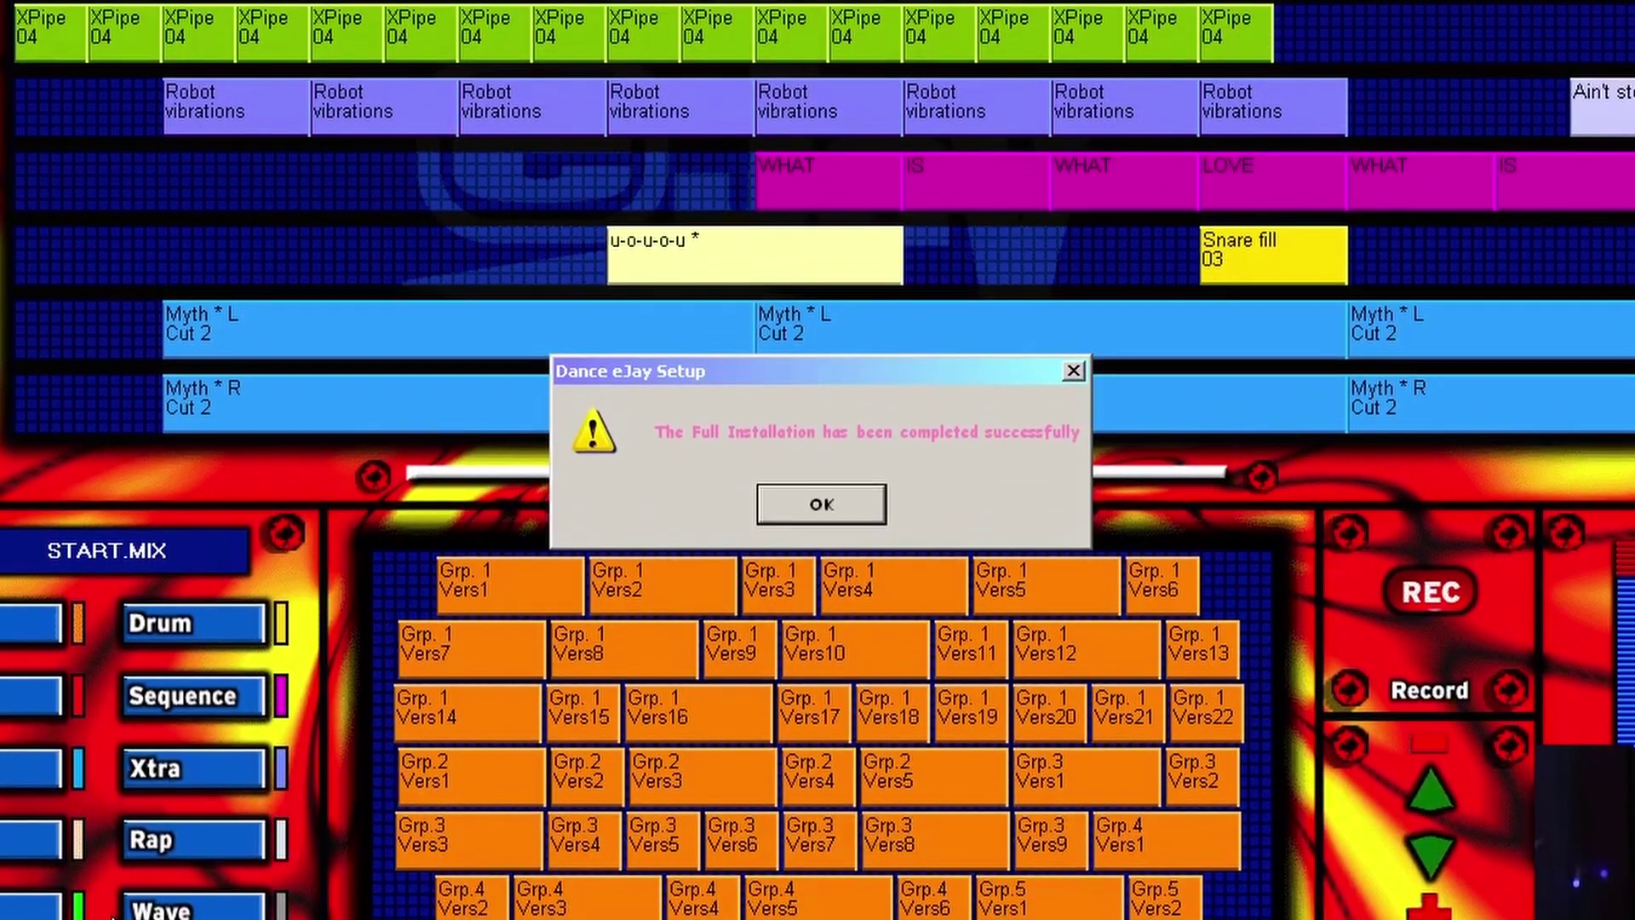
{"action": "key", "text": "Return"}
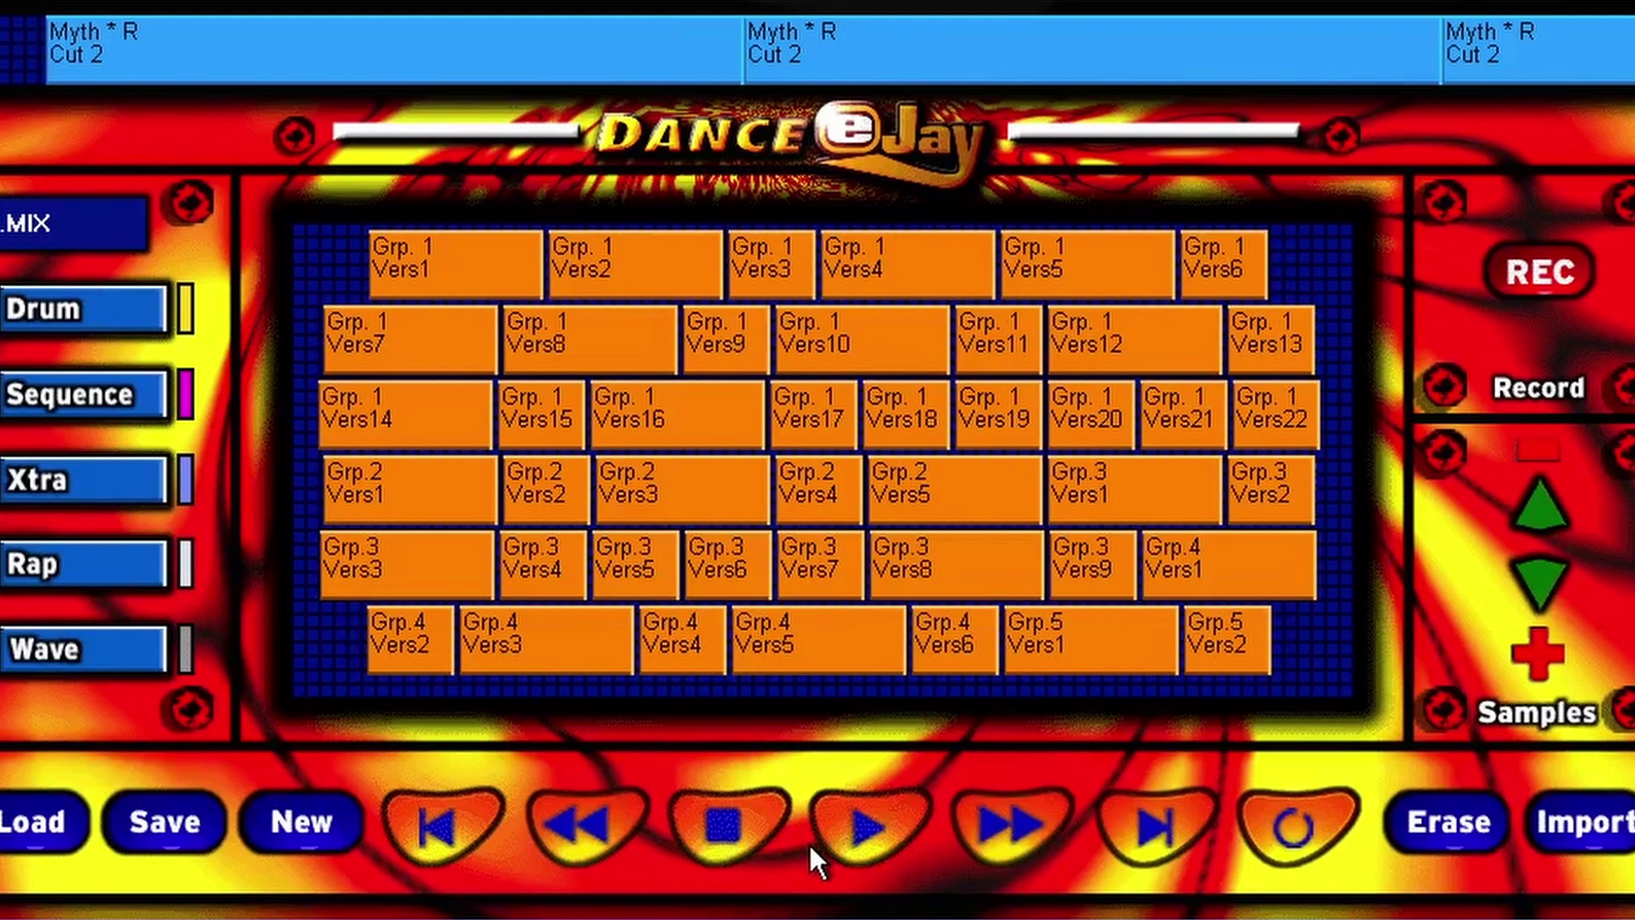
{"action": "left_click", "coordinate": [868, 830]}
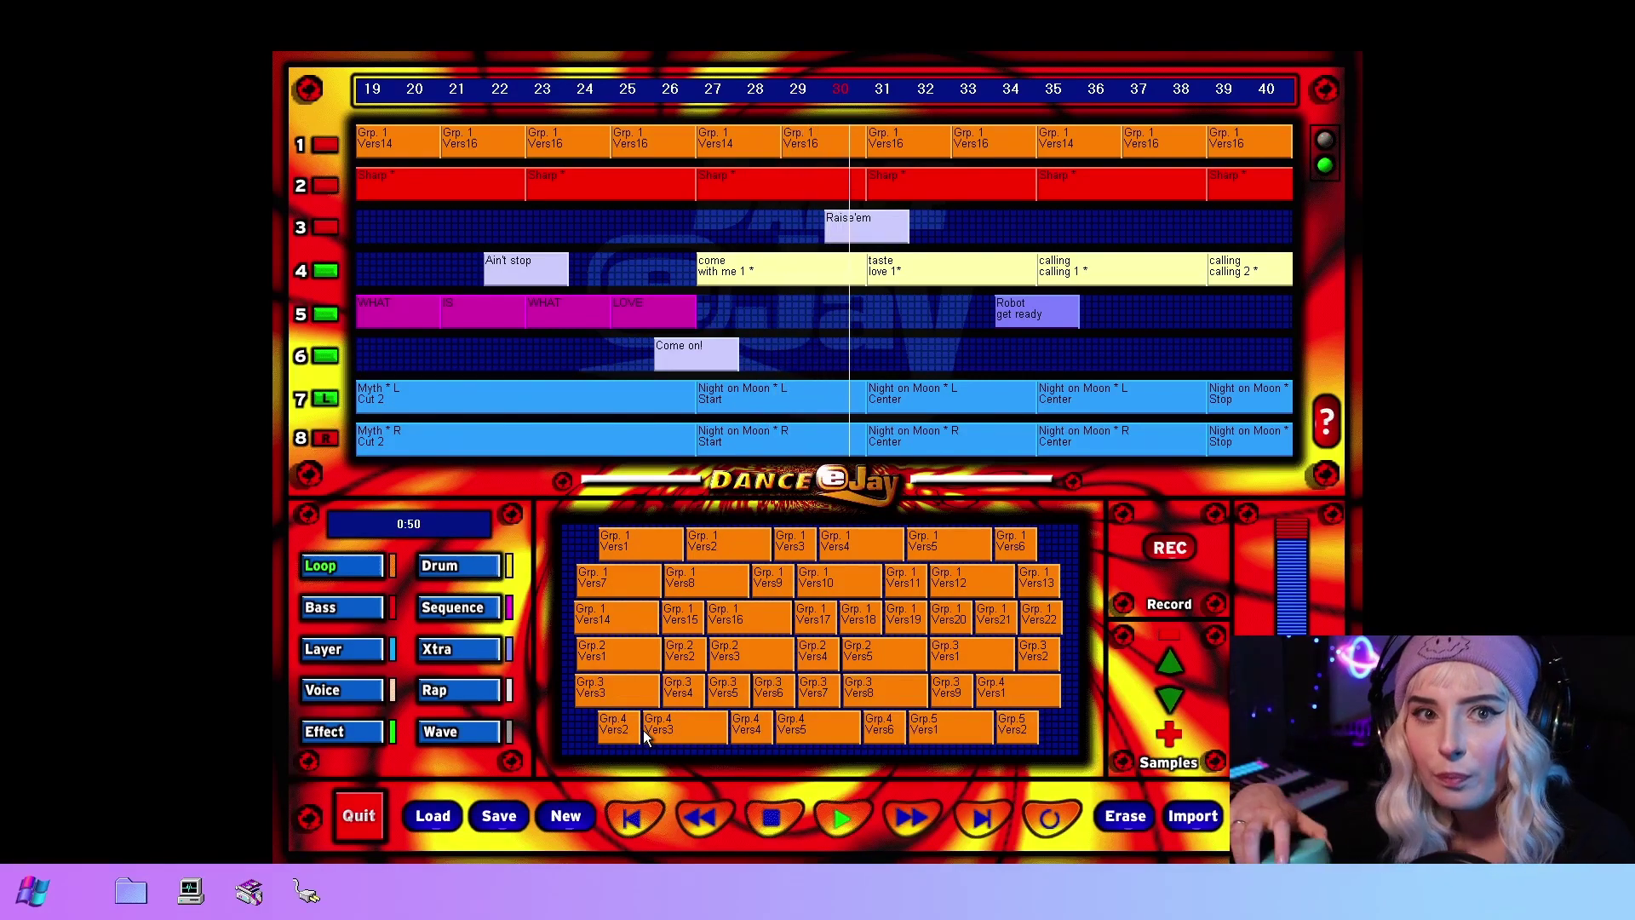
Stop playback of the START.MIX demo arrangement
{"action": "left_click", "coordinate": [790, 815]}
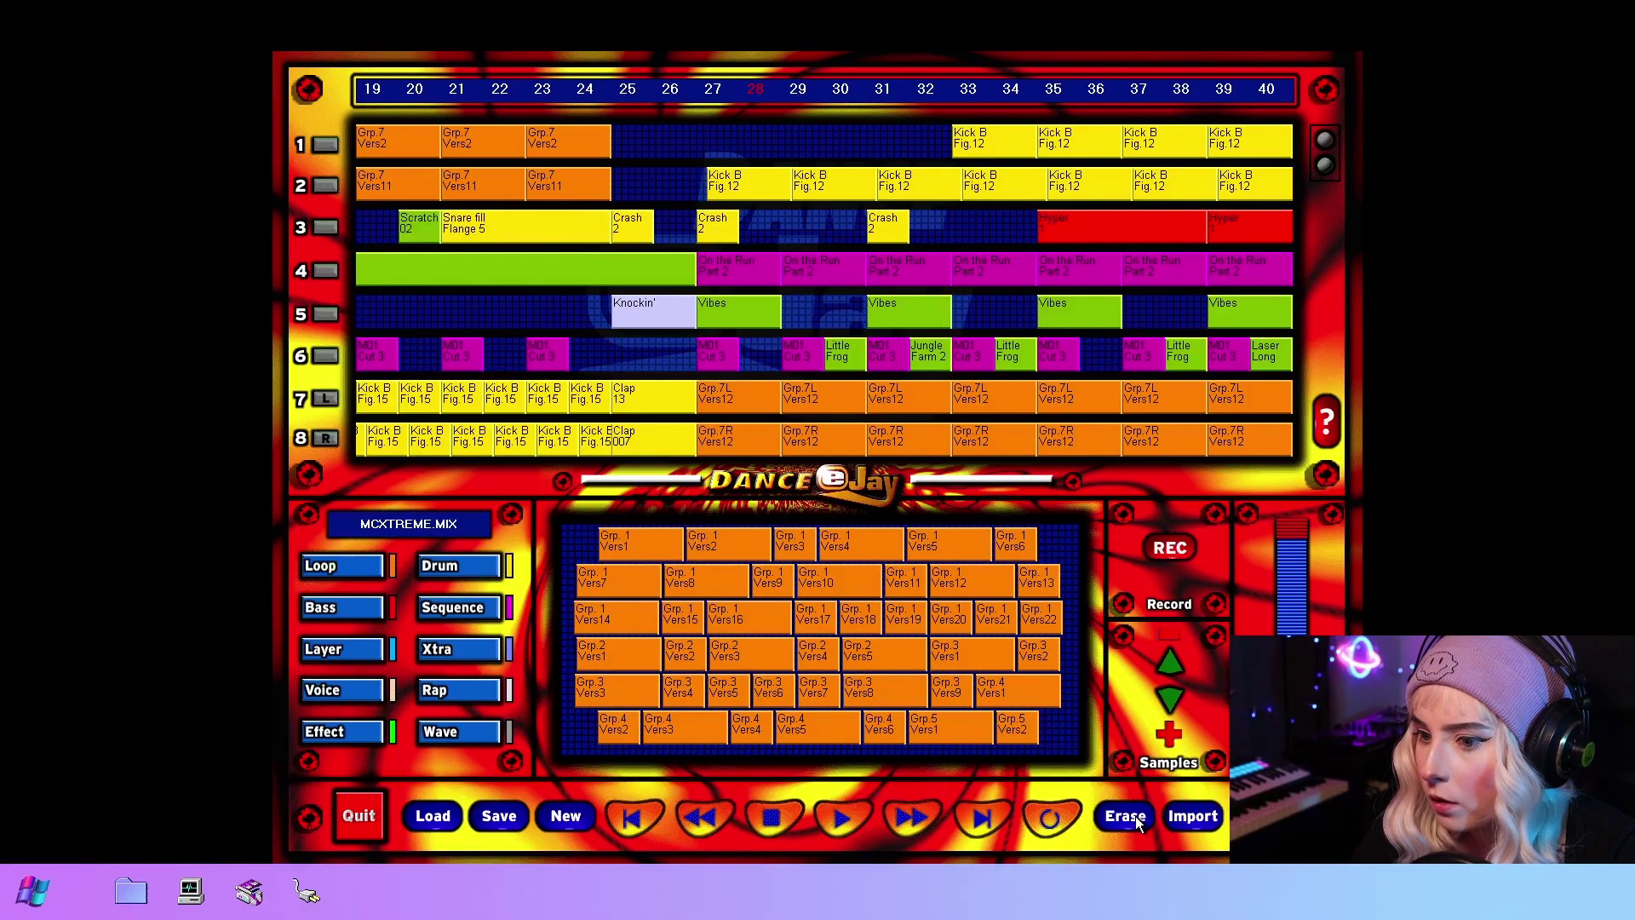
Erase the Kick B clips on tracks 1 and 2 and list the drum samples
{"action": "left_click", "coordinate": [1125, 816]}
{"action": "left_click_drag", "start_coordinate": [723, 180], "coordinate": [937, 185]}
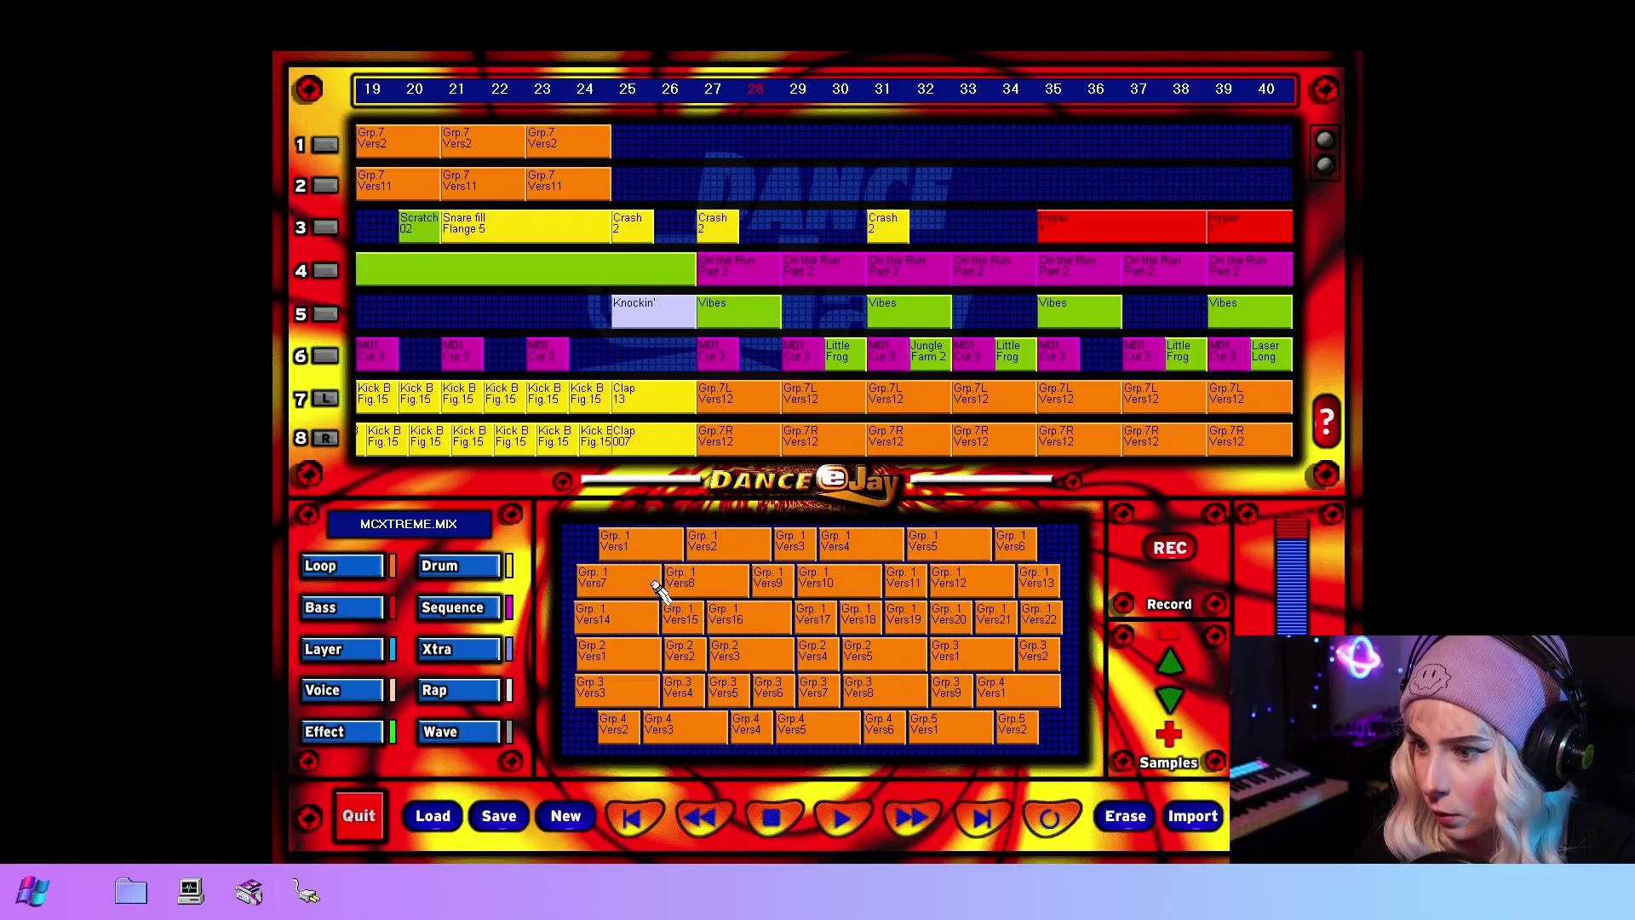
{"action": "left_click", "coordinate": [452, 568]}
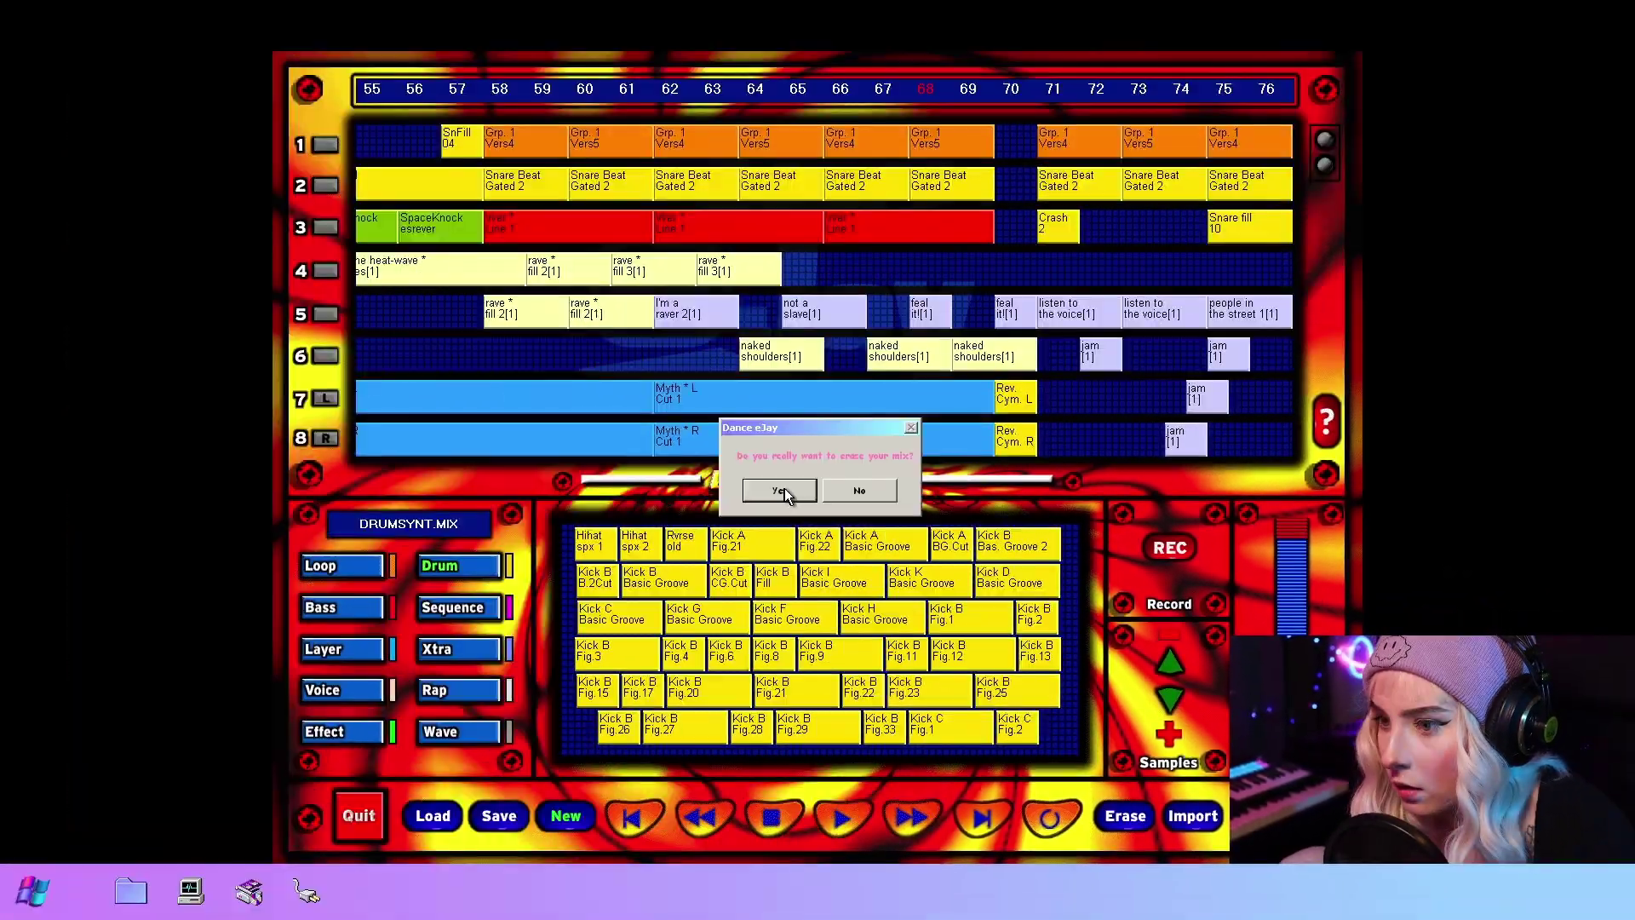
Start a new blank mix and place Alien Smaltalk L and R on tracks 7 and 8
{"action": "left_click", "coordinate": [785, 487]}
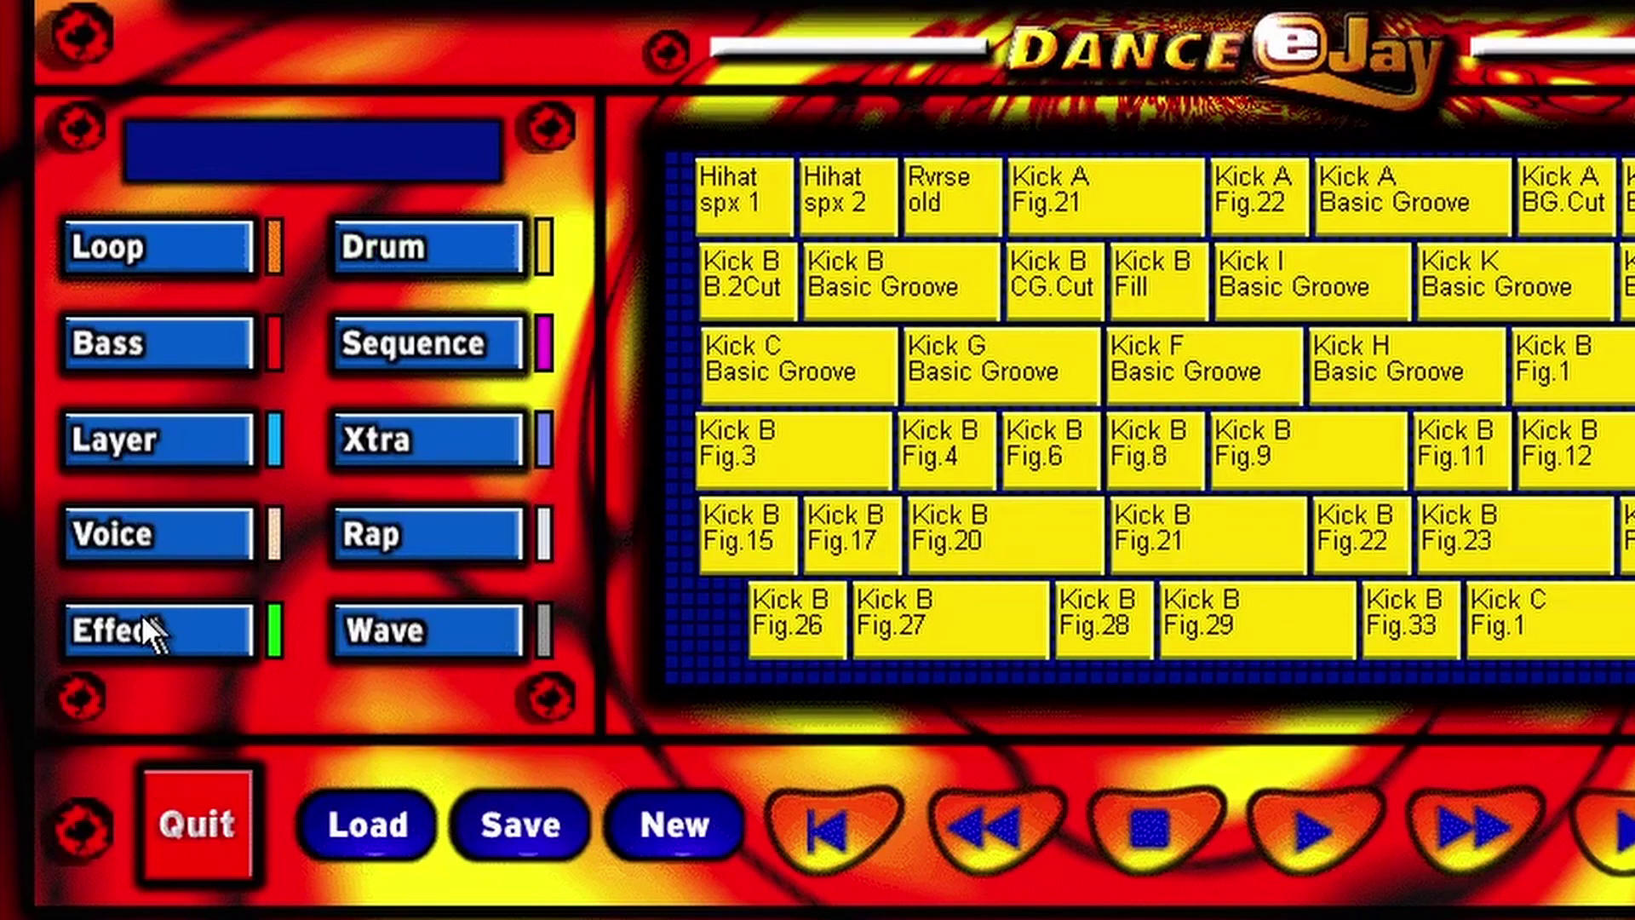
{"action": "left_click", "coordinate": [337, 729]}
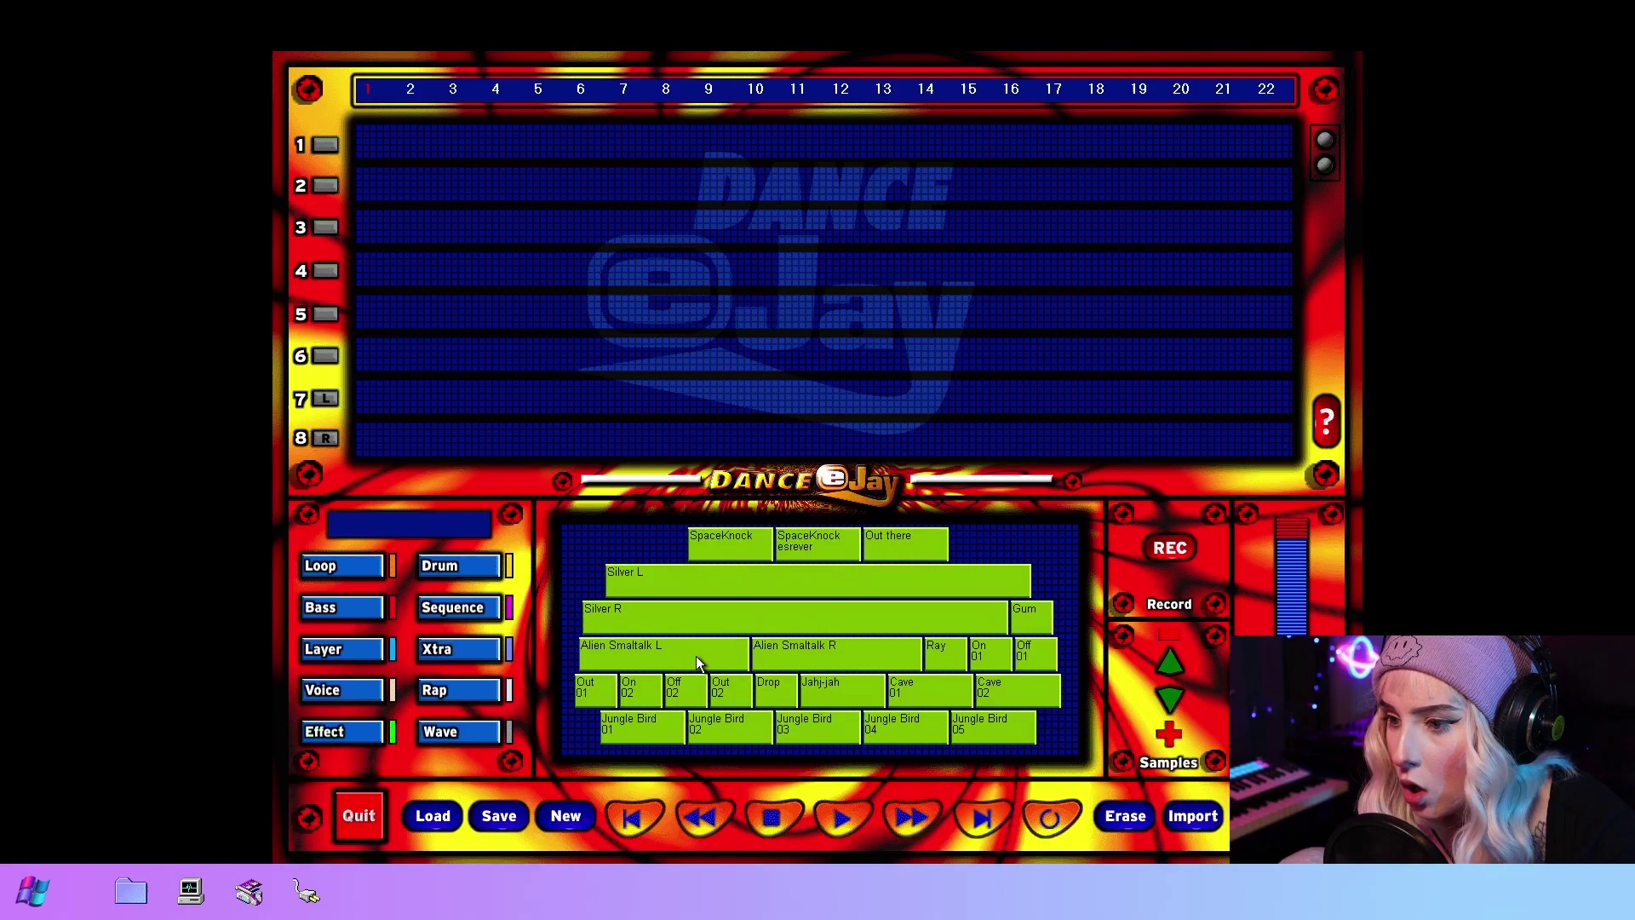
{"action": "left_click_drag", "start_coordinate": [696, 664], "coordinate": [448, 142]}
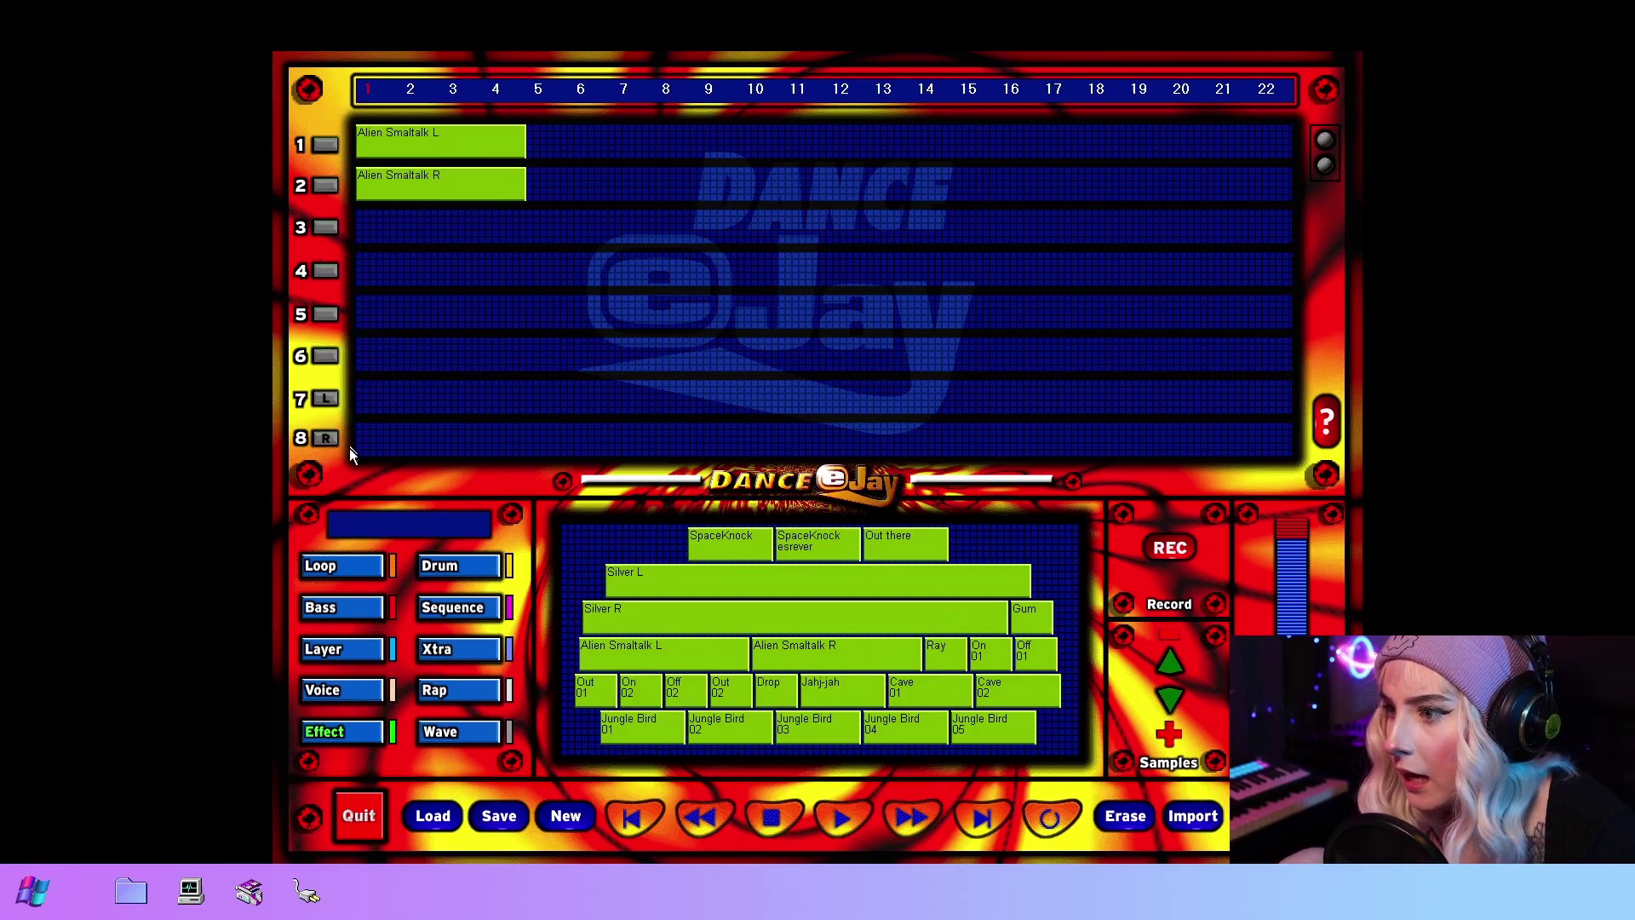
{"action": "left_click_drag", "start_coordinate": [354, 191], "coordinate": [374, 438]}
{"action": "left_click_drag", "start_coordinate": [426, 143], "coordinate": [416, 417]}
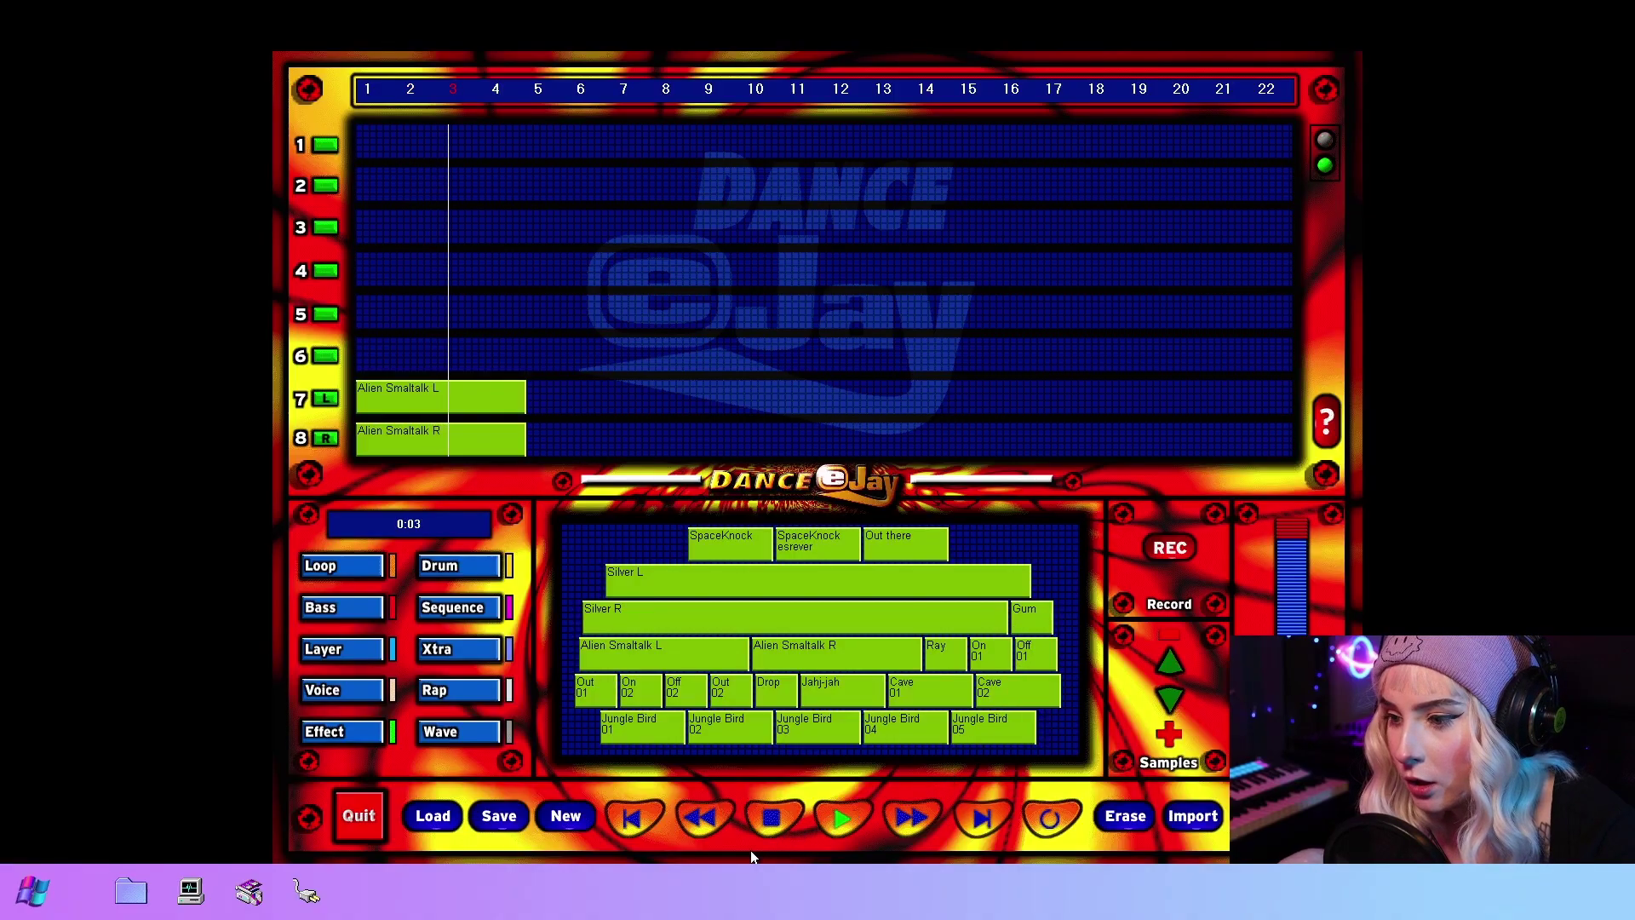
Stop playback and place the Here they come! effect later on track 6
{"action": "left_click", "coordinate": [770, 824]}
{"action": "scroll", "coordinate": [920, 626], "scroll_direction": "down", "scroll_amount": 5}
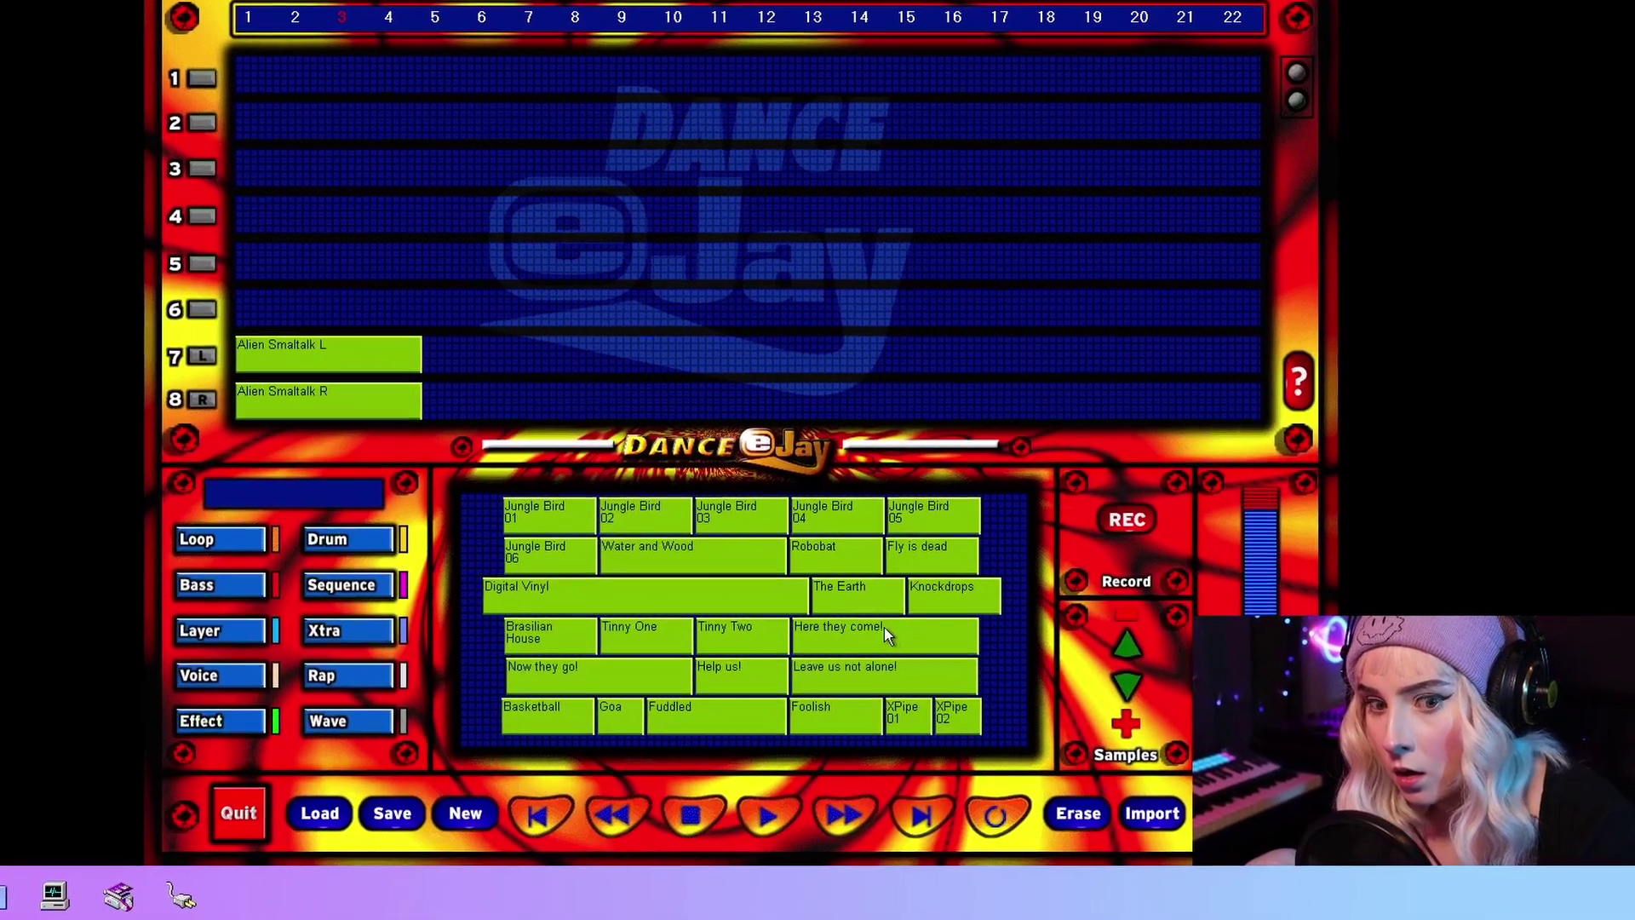
{"action": "left_click_drag", "start_coordinate": [884, 627], "coordinate": [419, 316]}
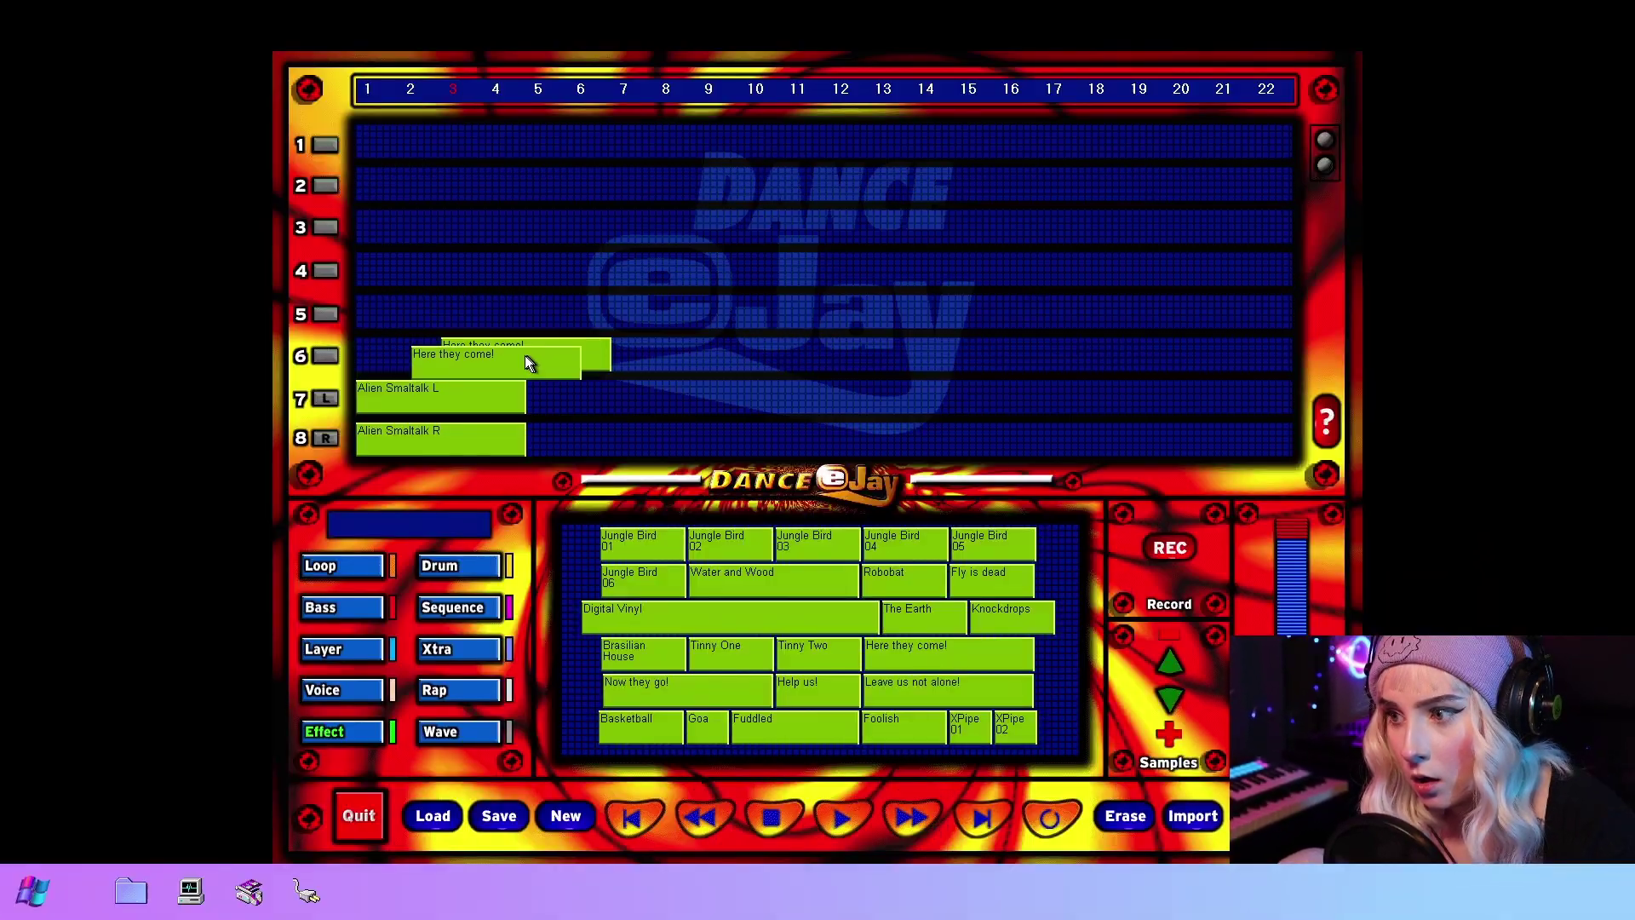
{"action": "left_click_drag", "start_coordinate": [526, 359], "coordinate": [477, 358]}
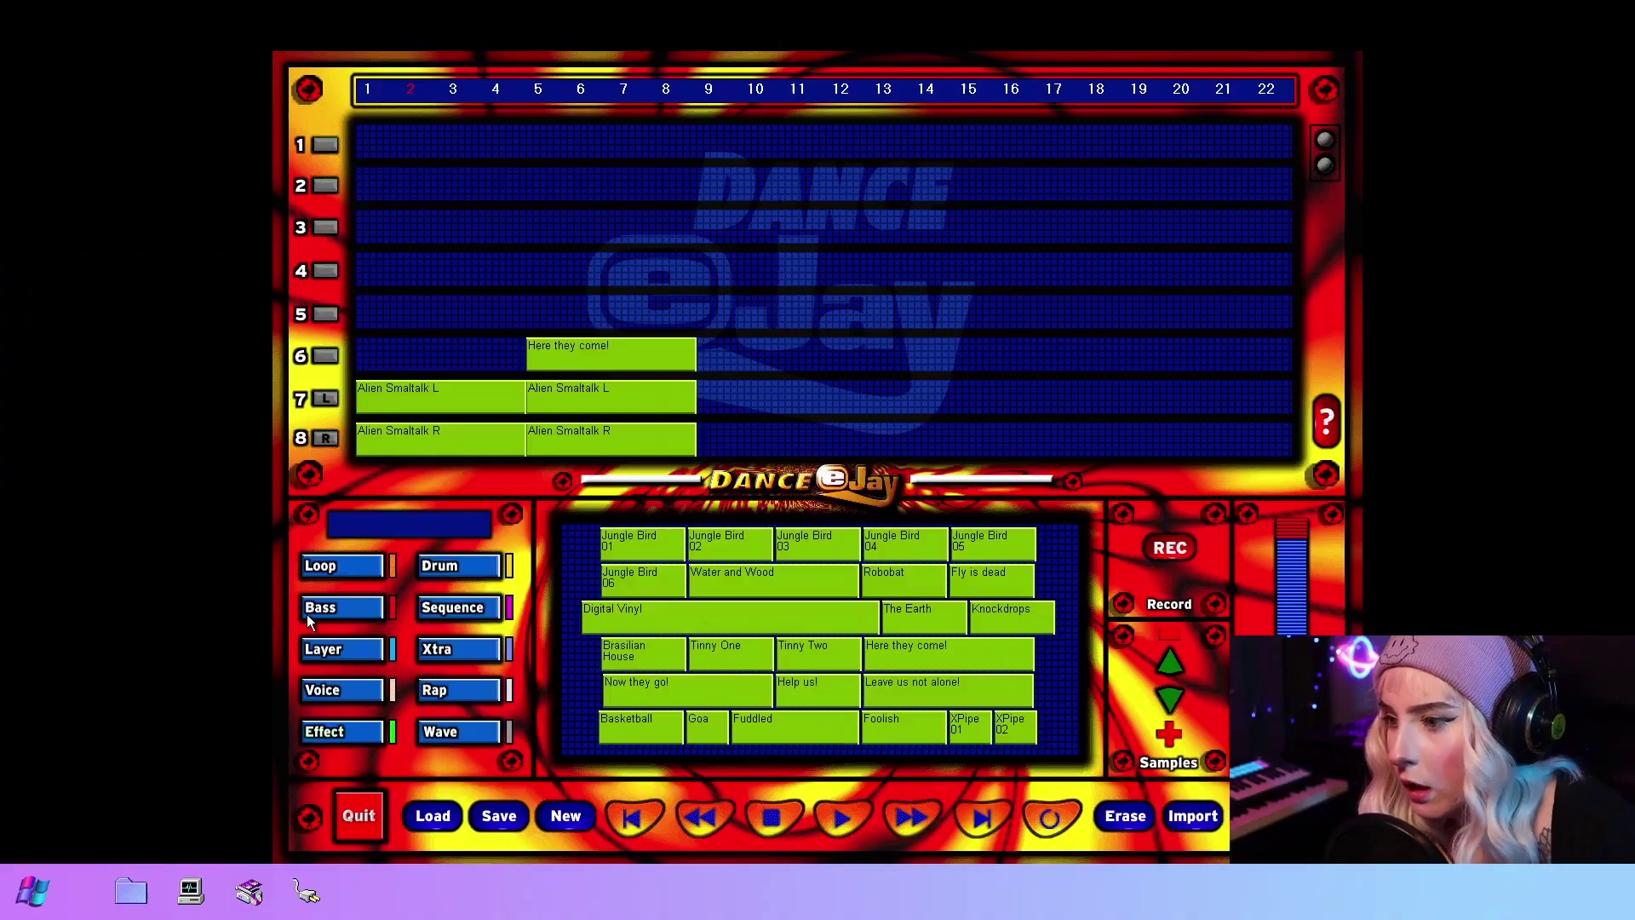
Place two deep Ambient 1[2] bass clips on track 5 starting at bar 5
{"action": "left_click", "coordinate": [336, 606]}
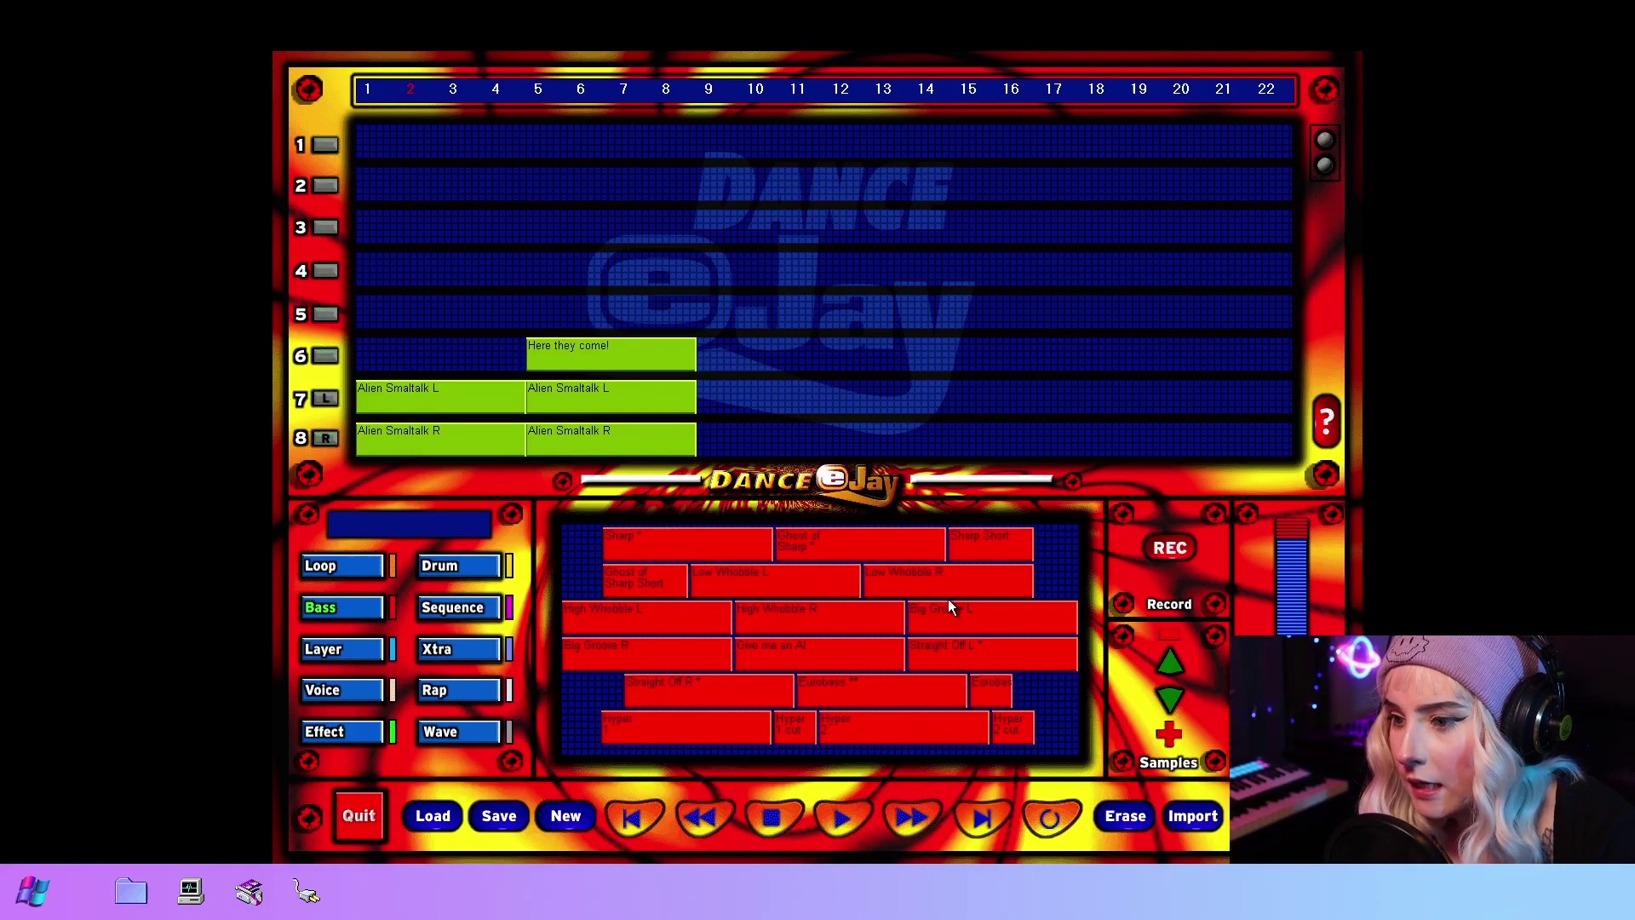
{"action": "left_click", "coordinate": [1168, 697]}
{"action": "left_click", "coordinate": [1168, 697]}
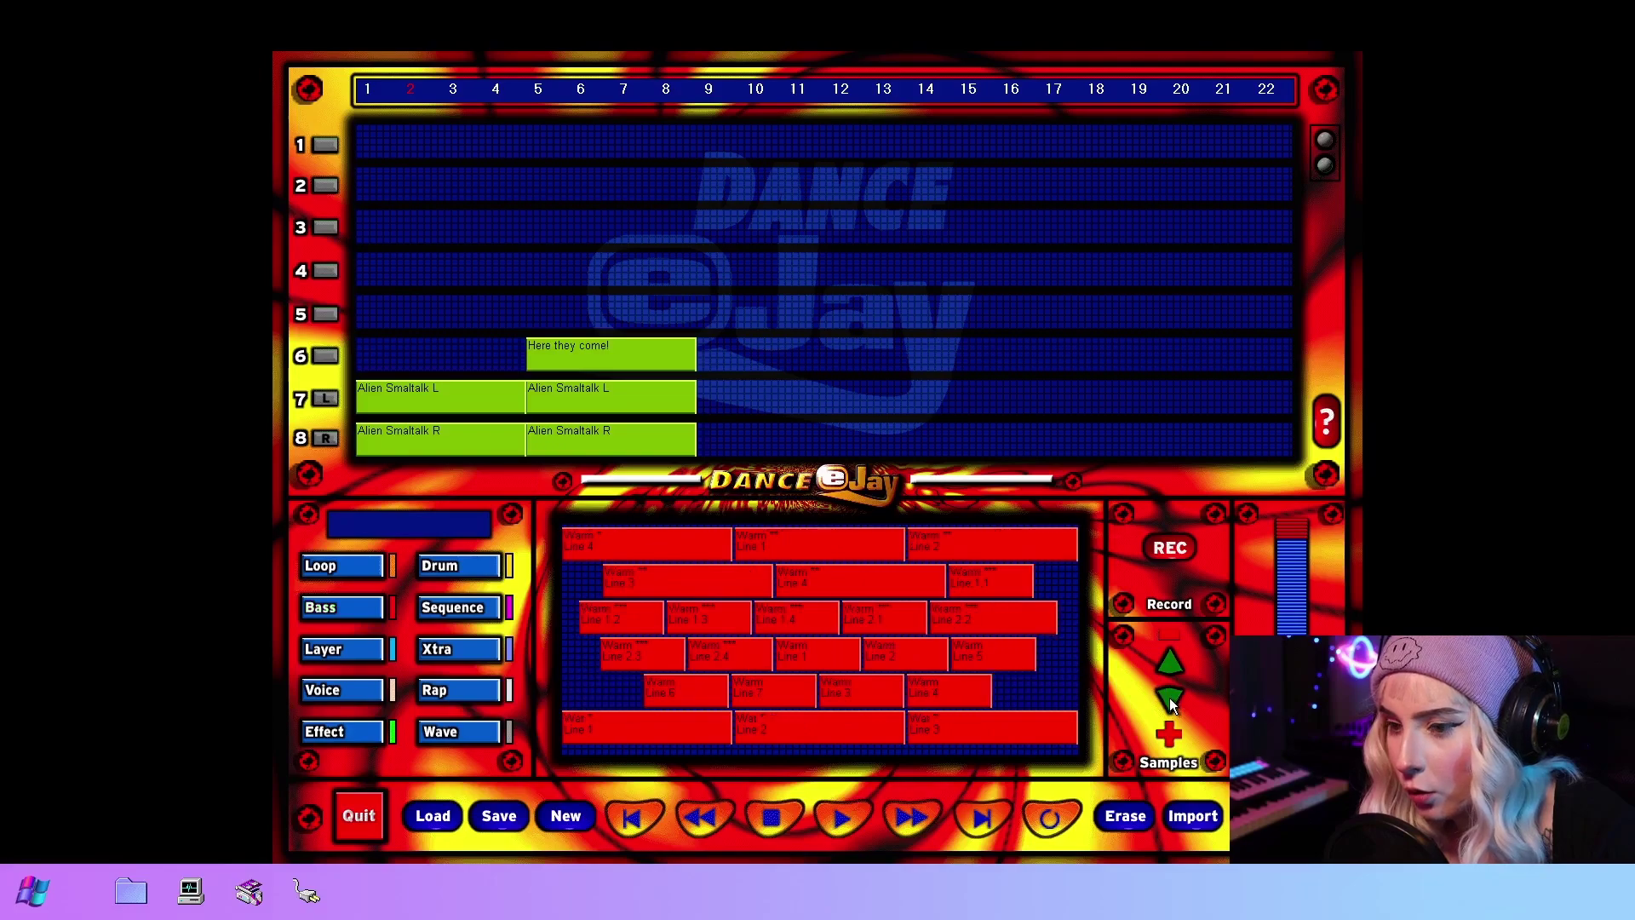
{"action": "left_click", "coordinate": [1168, 698]}
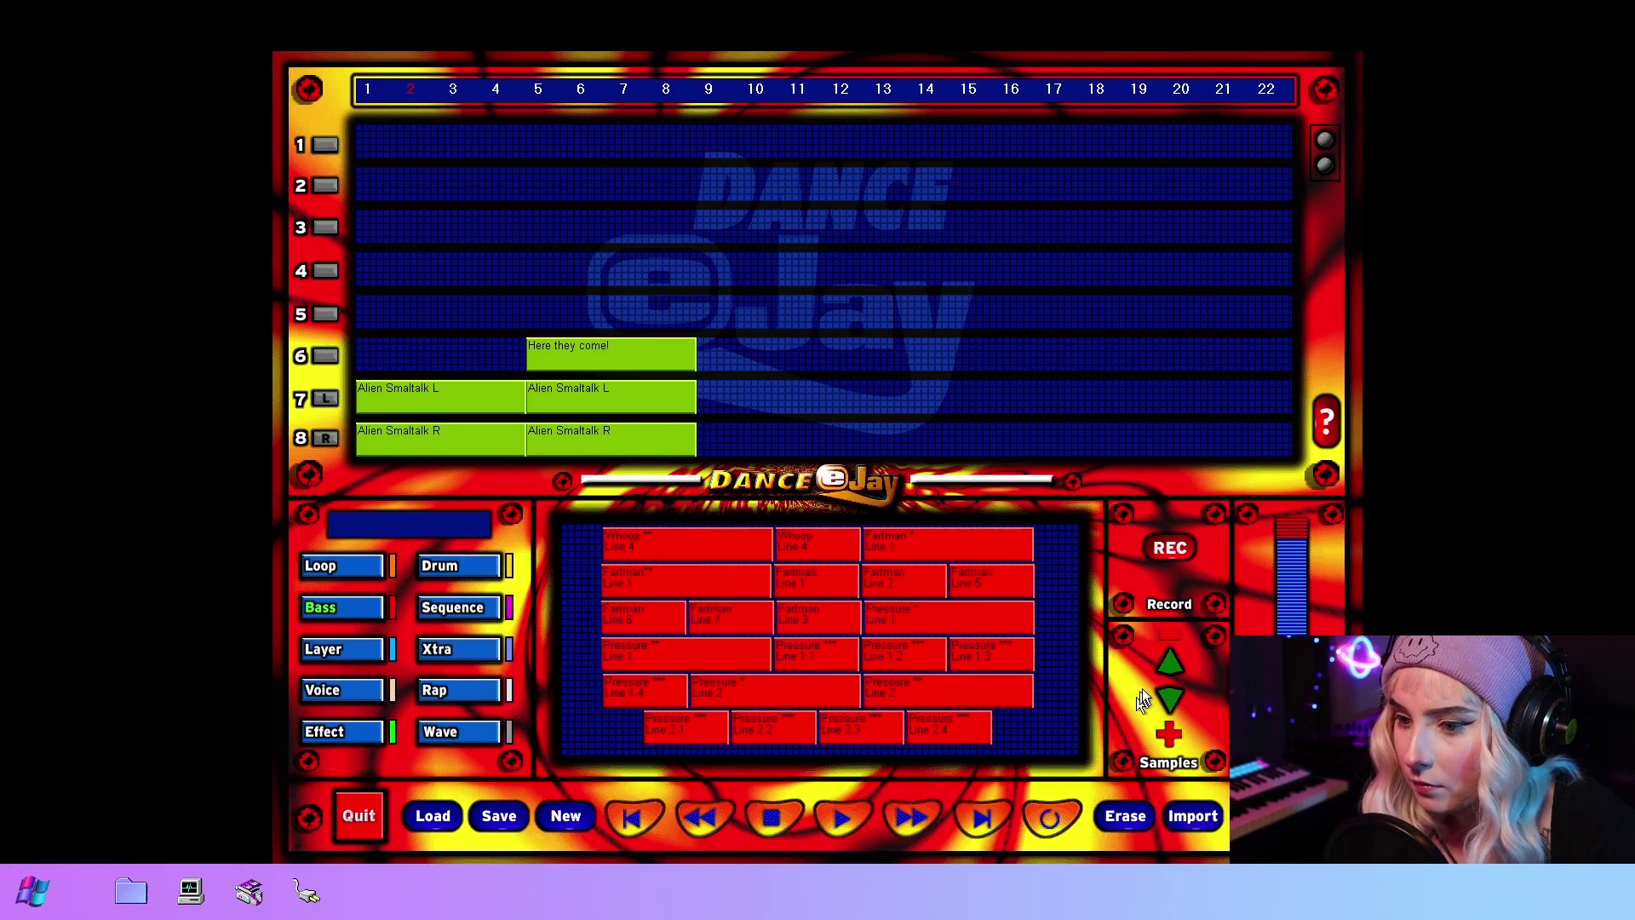
{"action": "left_click", "coordinate": [1169, 699]}
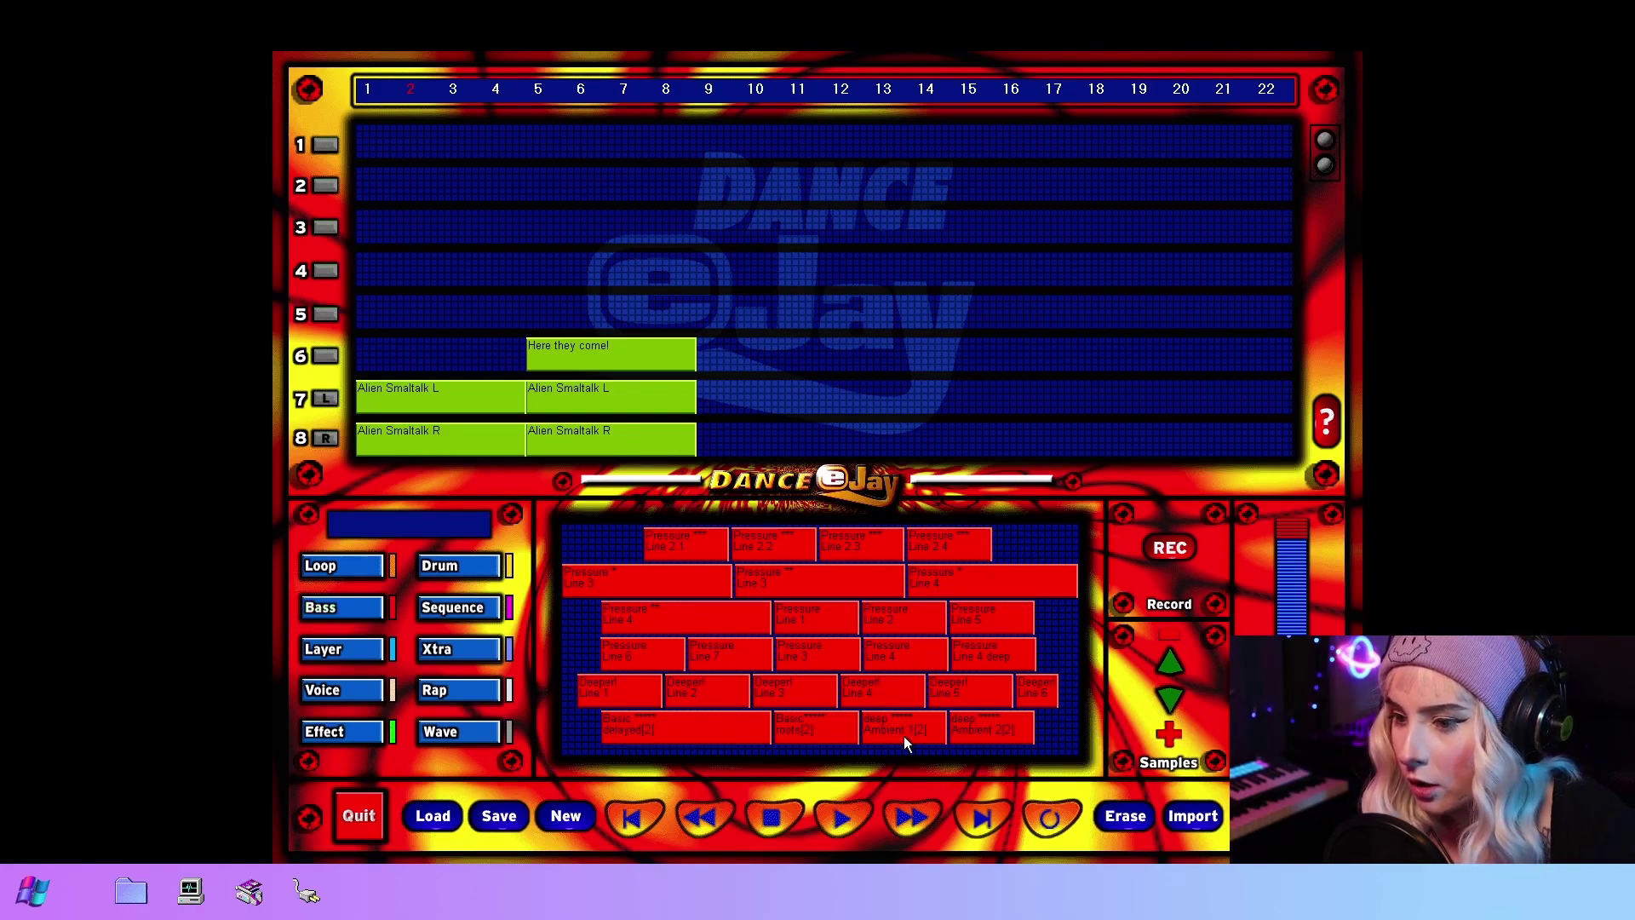
{"action": "left_click_drag", "start_coordinate": [908, 746], "coordinate": [568, 311]}
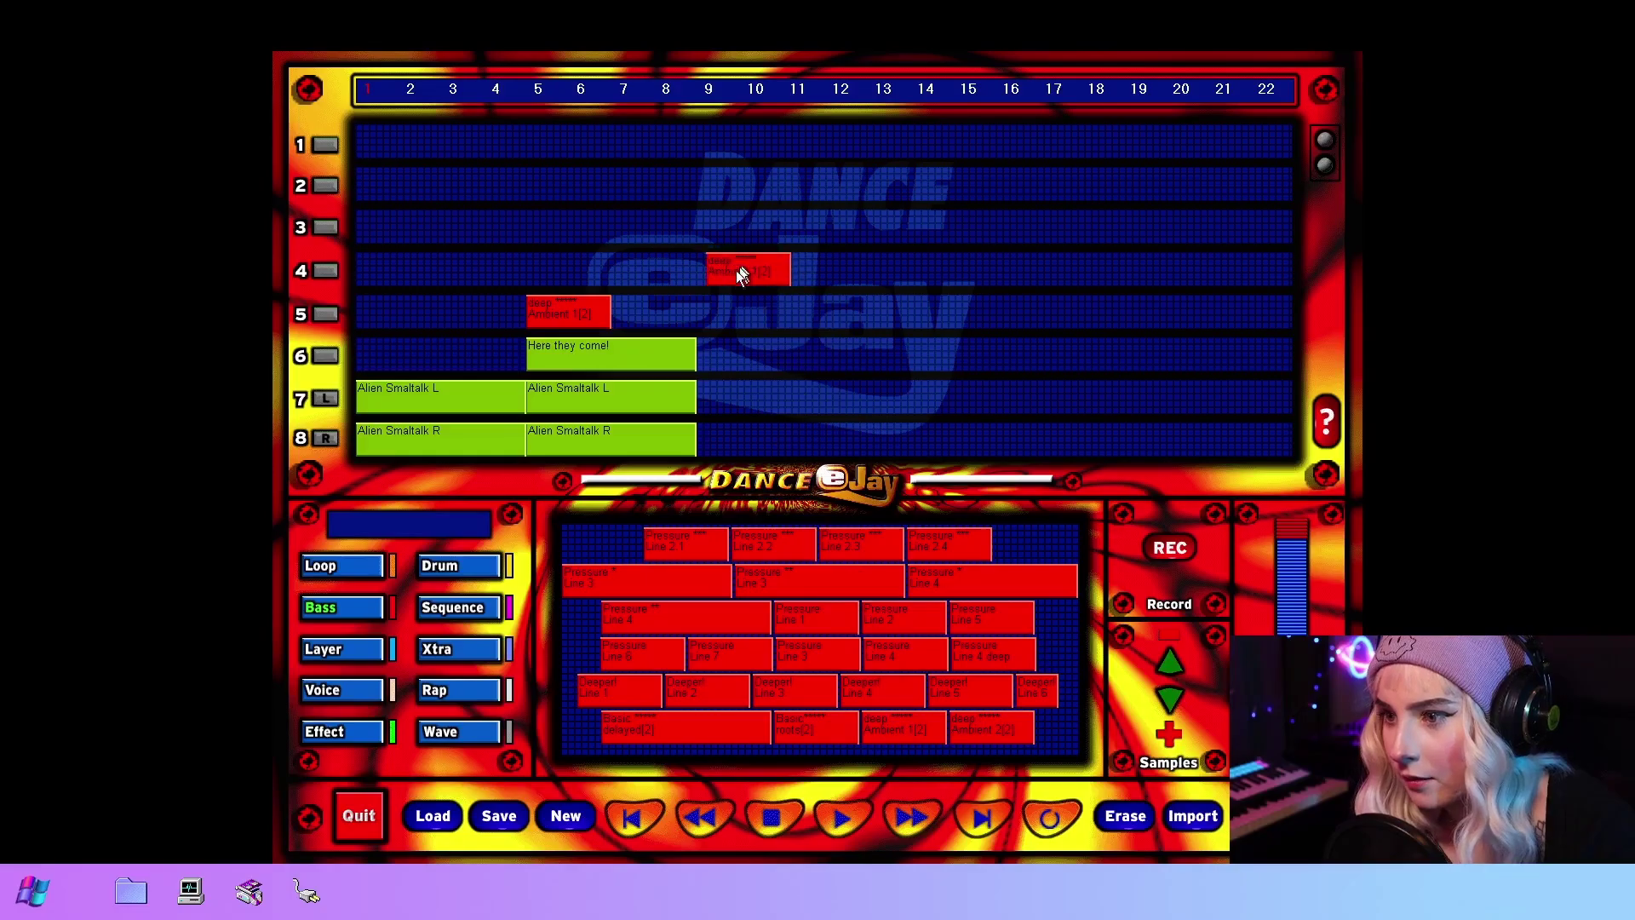
{"action": "left_click_drag", "start_coordinate": [722, 272], "coordinate": [643, 319]}
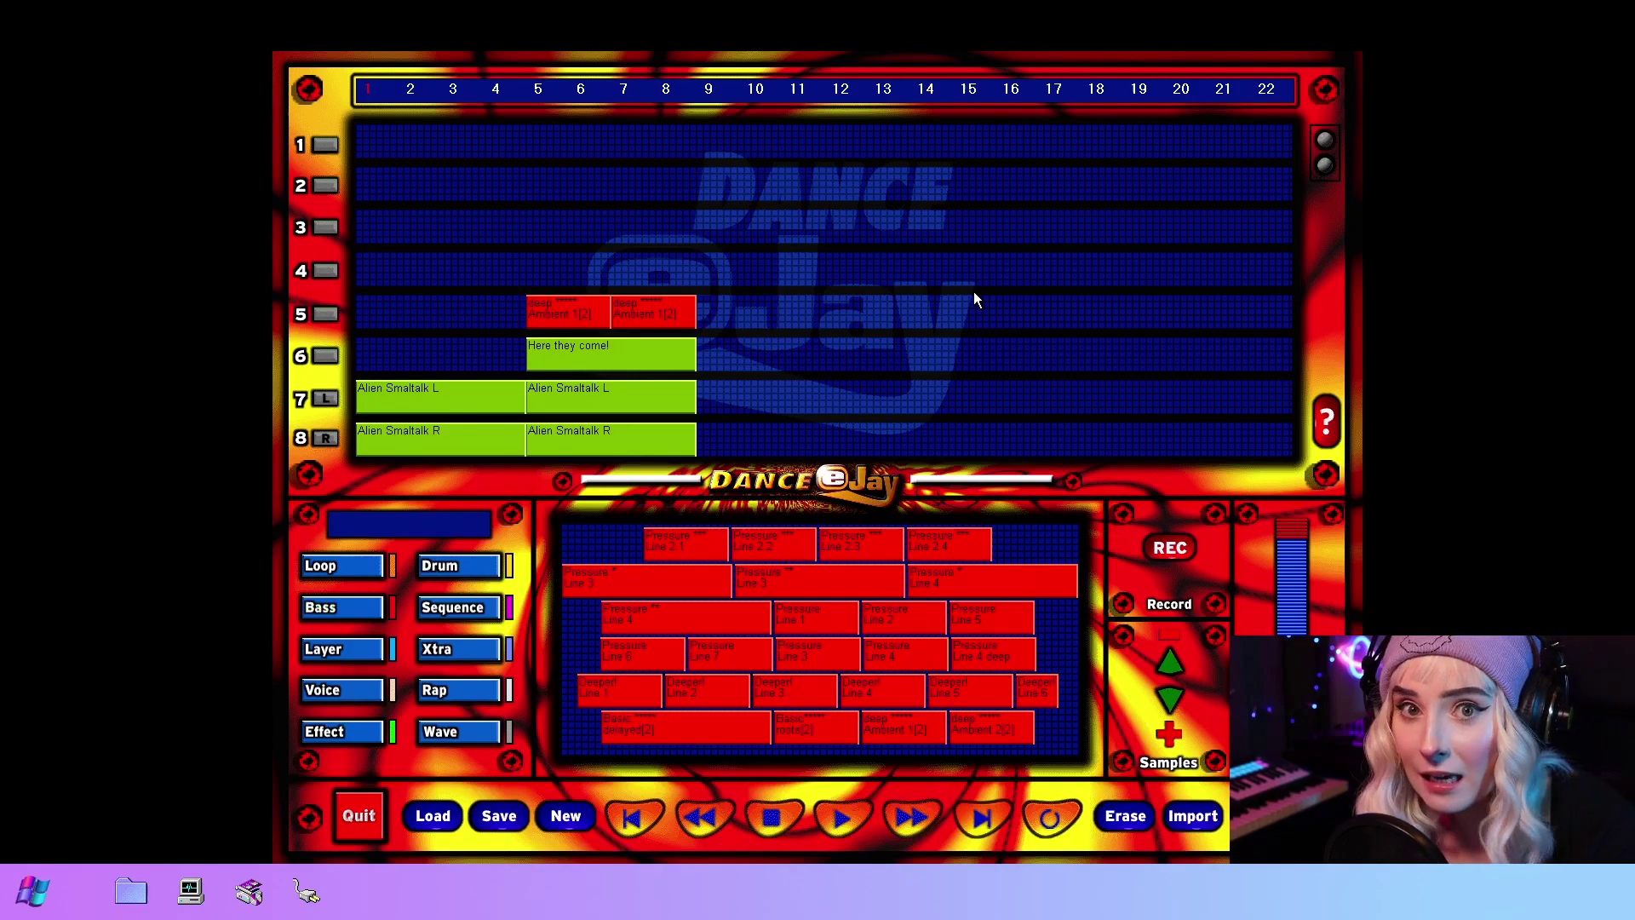
Copy the deep Ambient pair along track 5 to make four adjacent clips
{"action": "left_click_drag", "start_coordinate": [771, 248], "coordinate": [485, 322]}
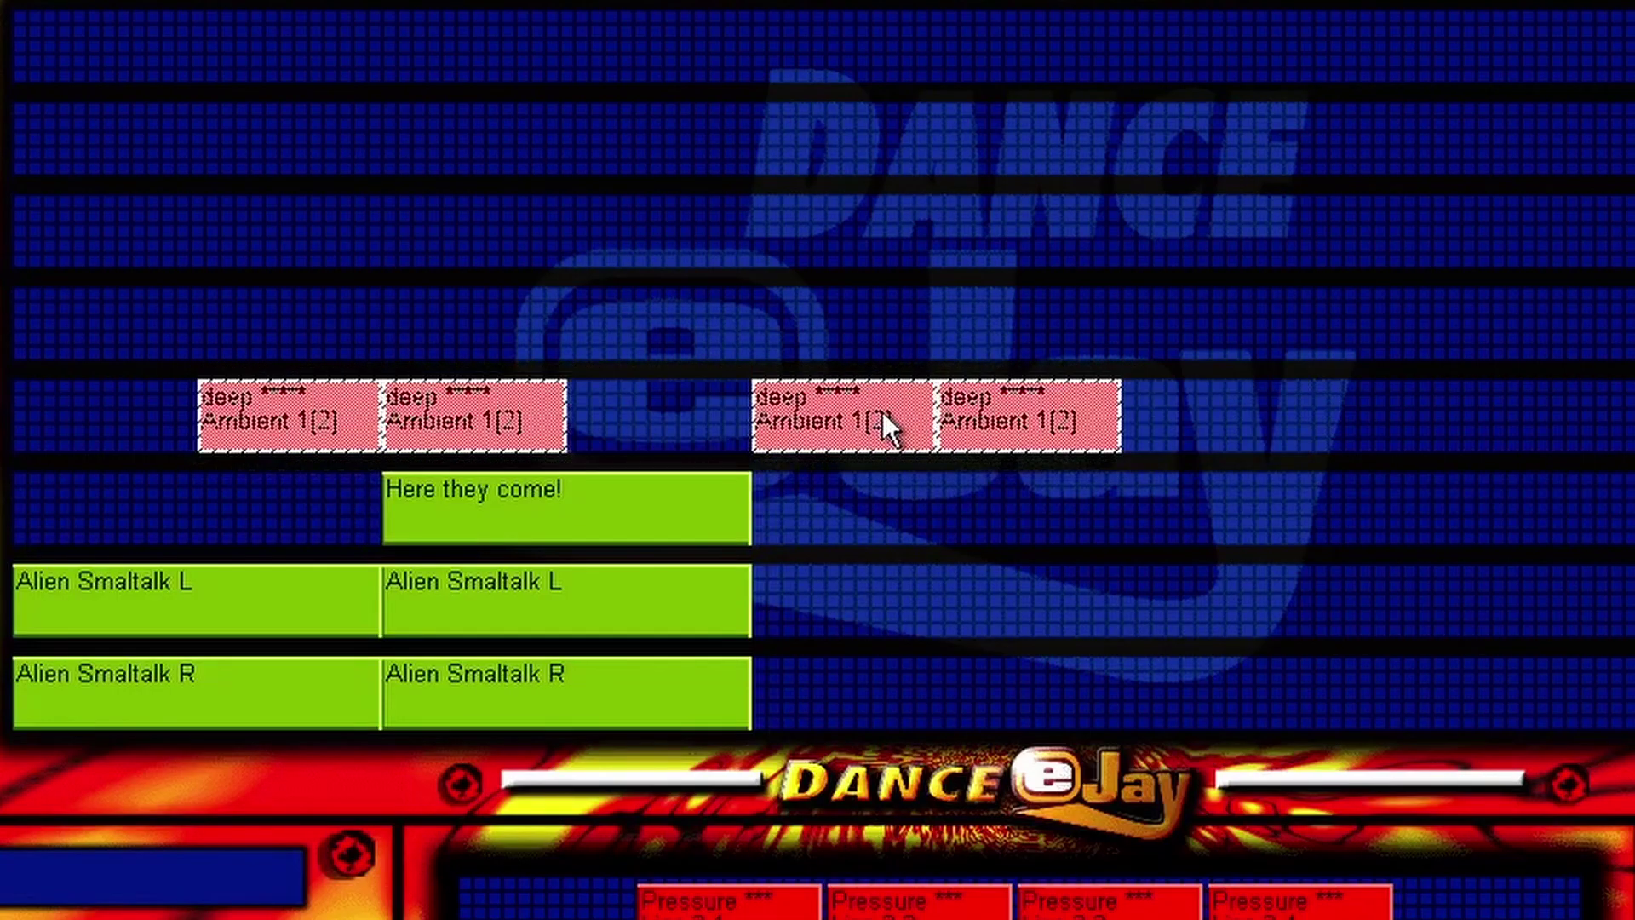
{"action": "left_click_drag", "start_coordinate": [758, 314], "coordinate": [832, 301]}
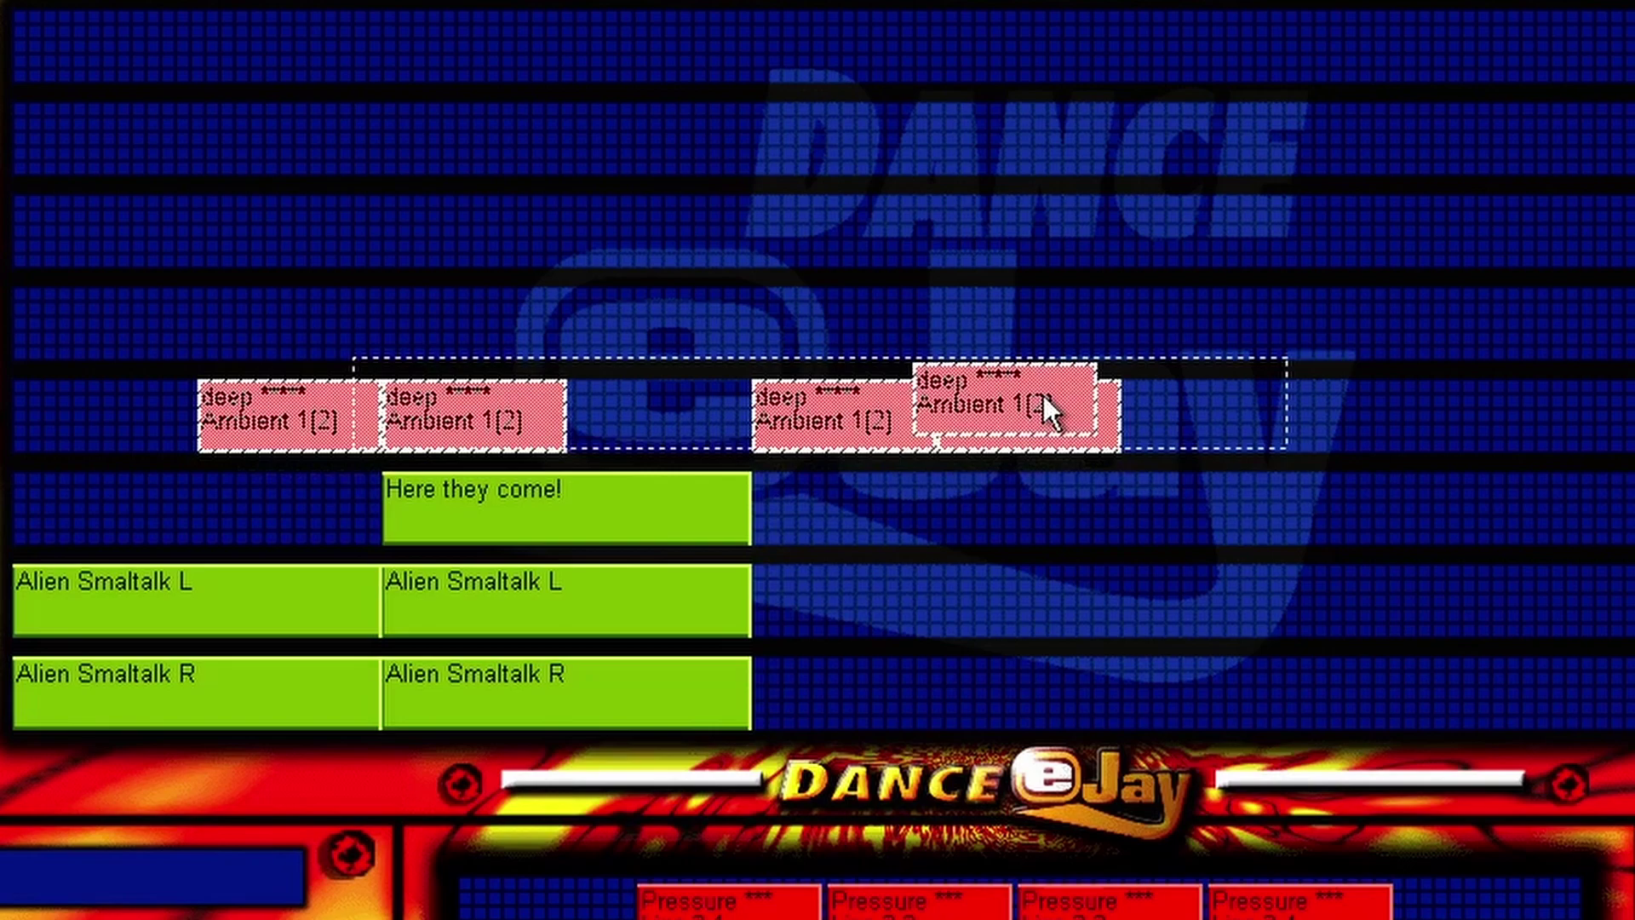
{"action": "left_click_drag", "start_coordinate": [1049, 411], "coordinate": [1076, 431]}
{"action": "left_click", "coordinate": [1480, 400]}
{"action": "left_click_drag", "start_coordinate": [1354, 273], "coordinate": [922, 549]}
{"action": "left_click_drag", "start_coordinate": [1017, 421], "coordinate": [863, 400]}
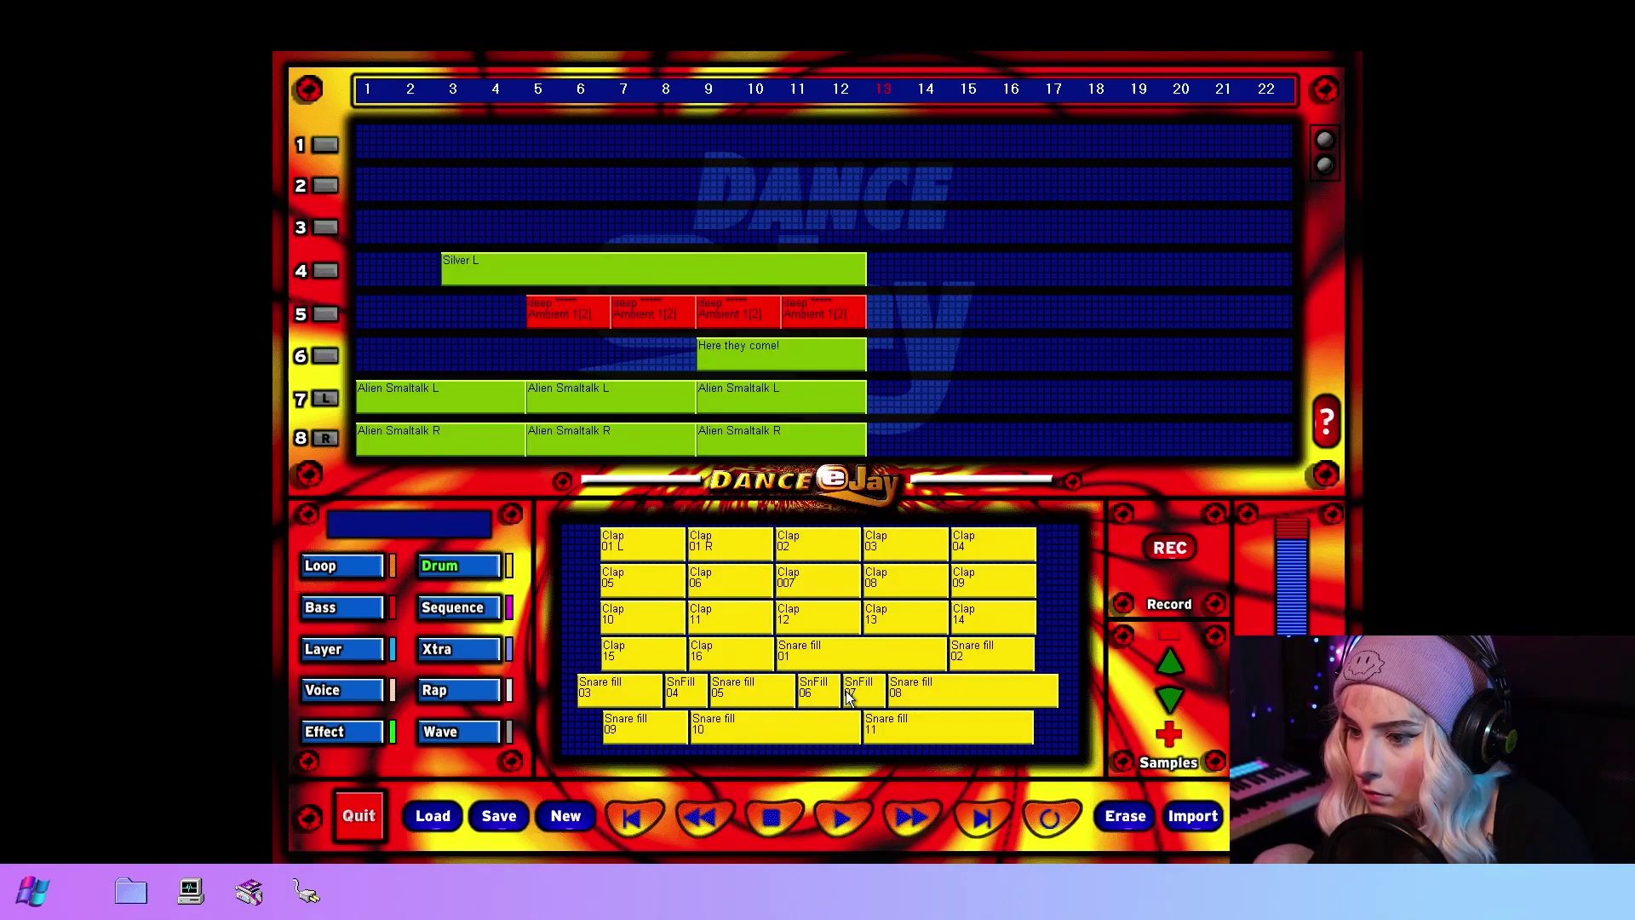
Preview the SnFill 06 drum sample, then start playback of the arrangement
{"action": "left_click", "coordinate": [795, 685]}
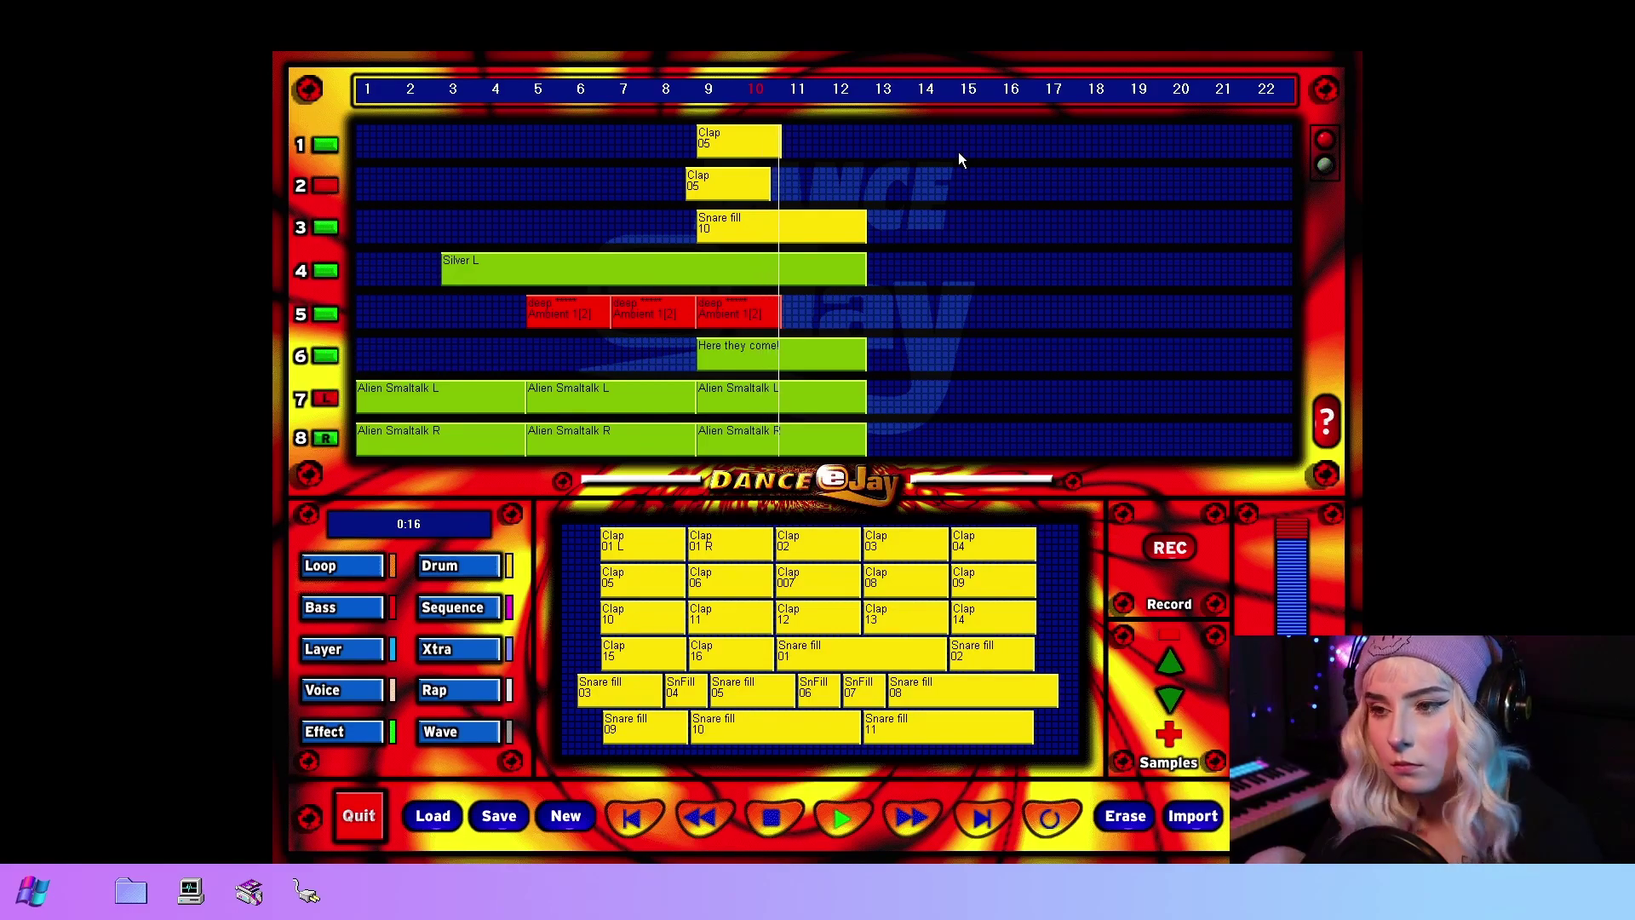
{"action": "key", "text": "space"}
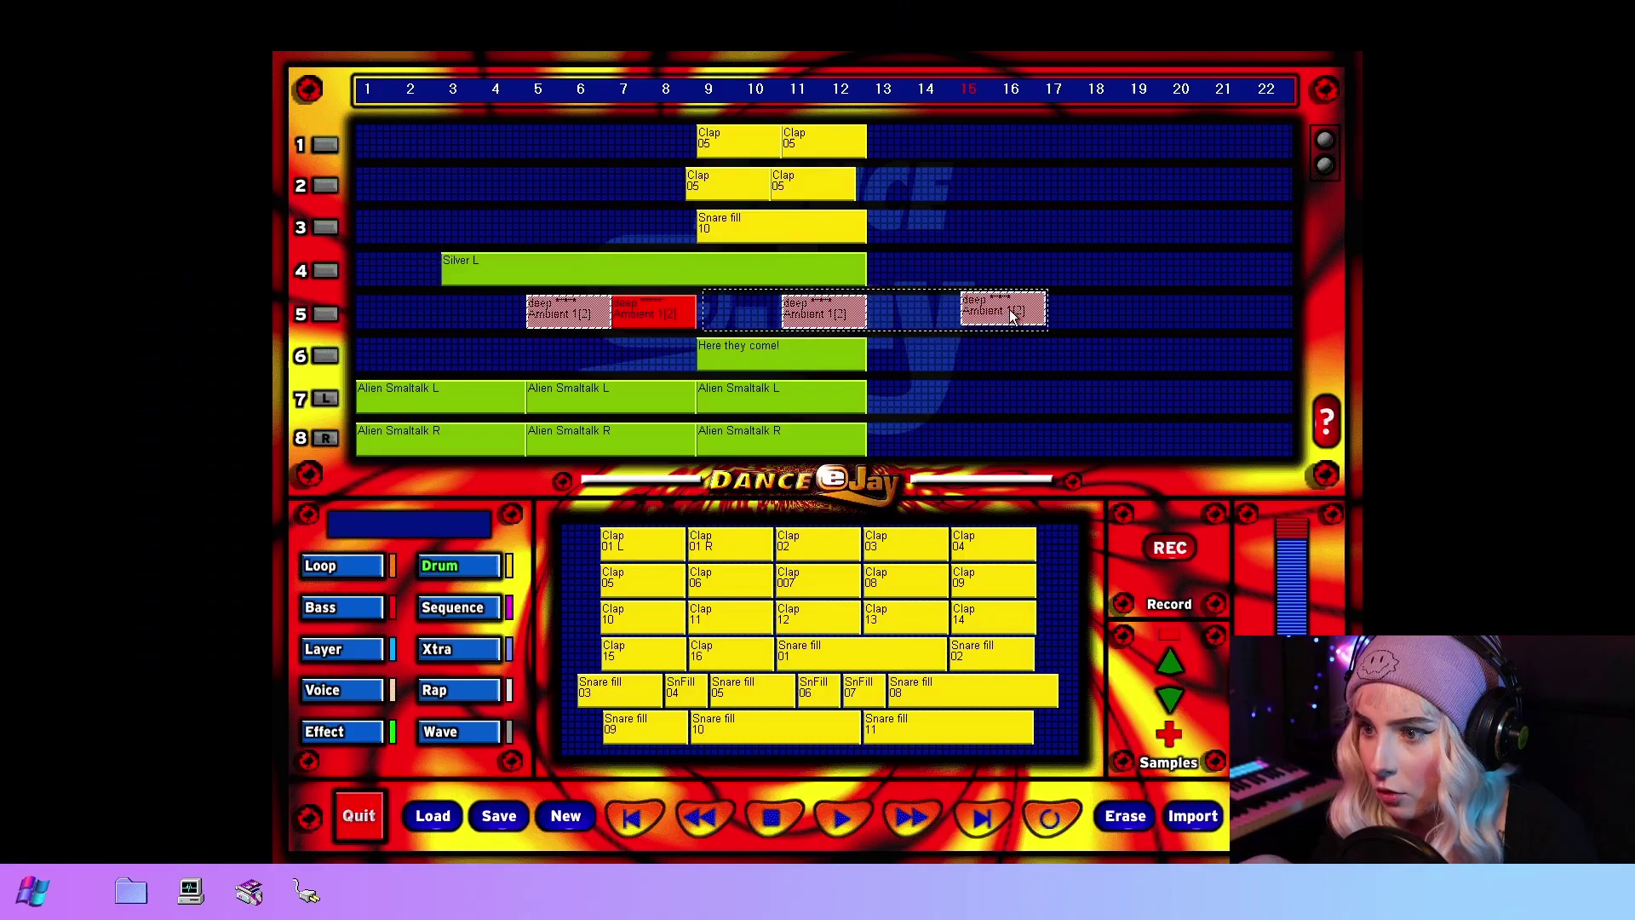
{"action": "left_click", "coordinate": [320, 607]}
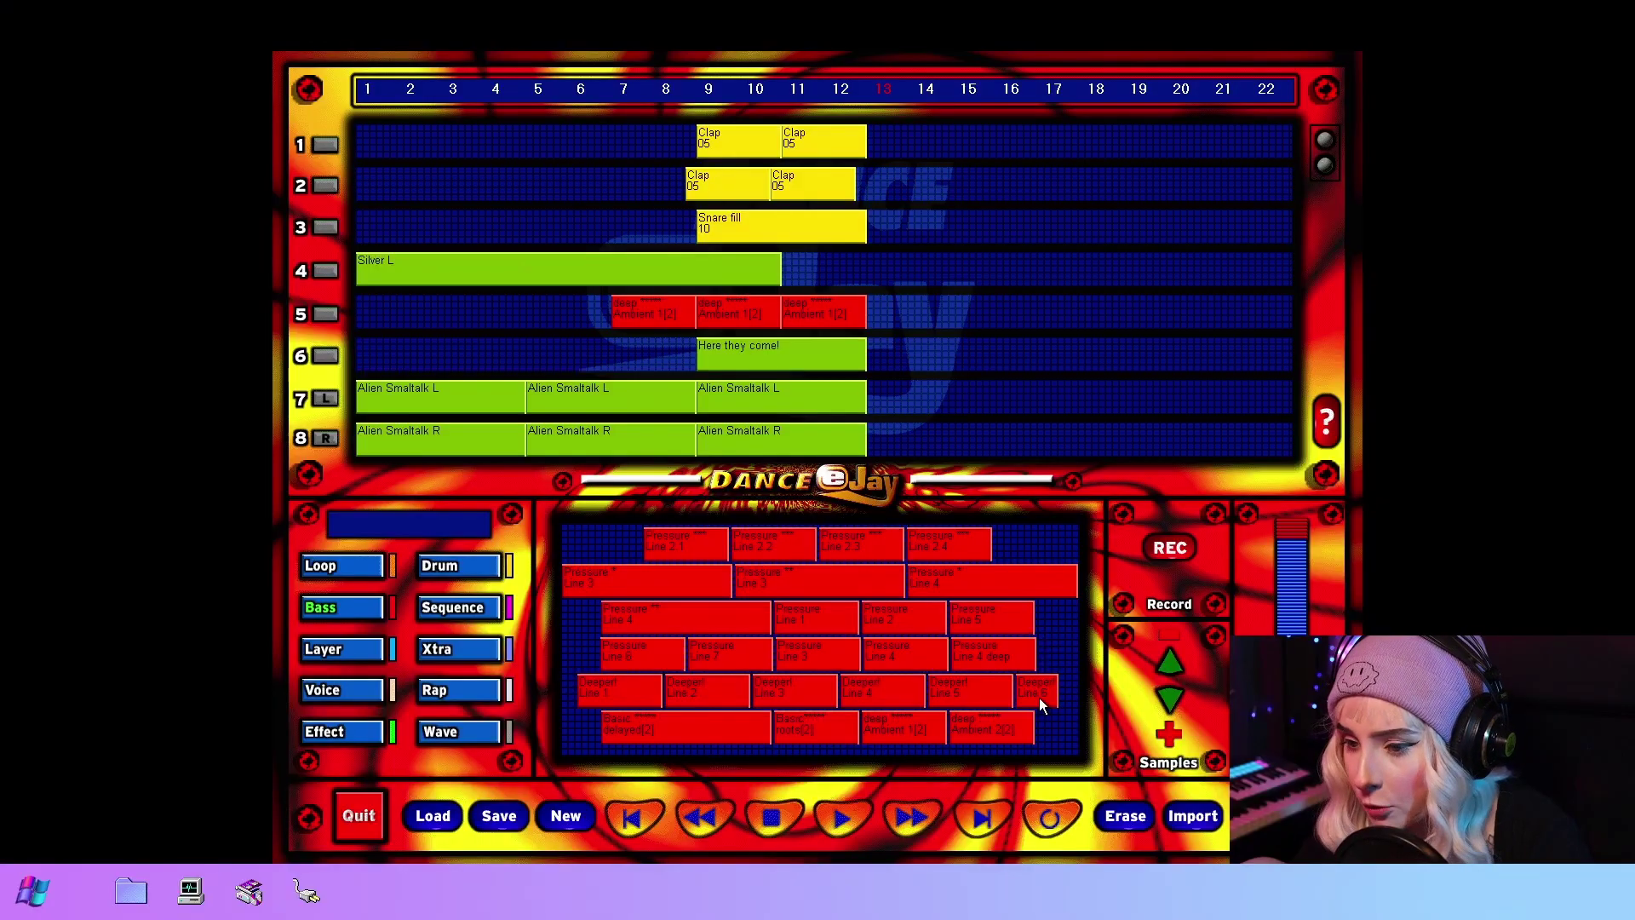
{"action": "key", "text": "space"}
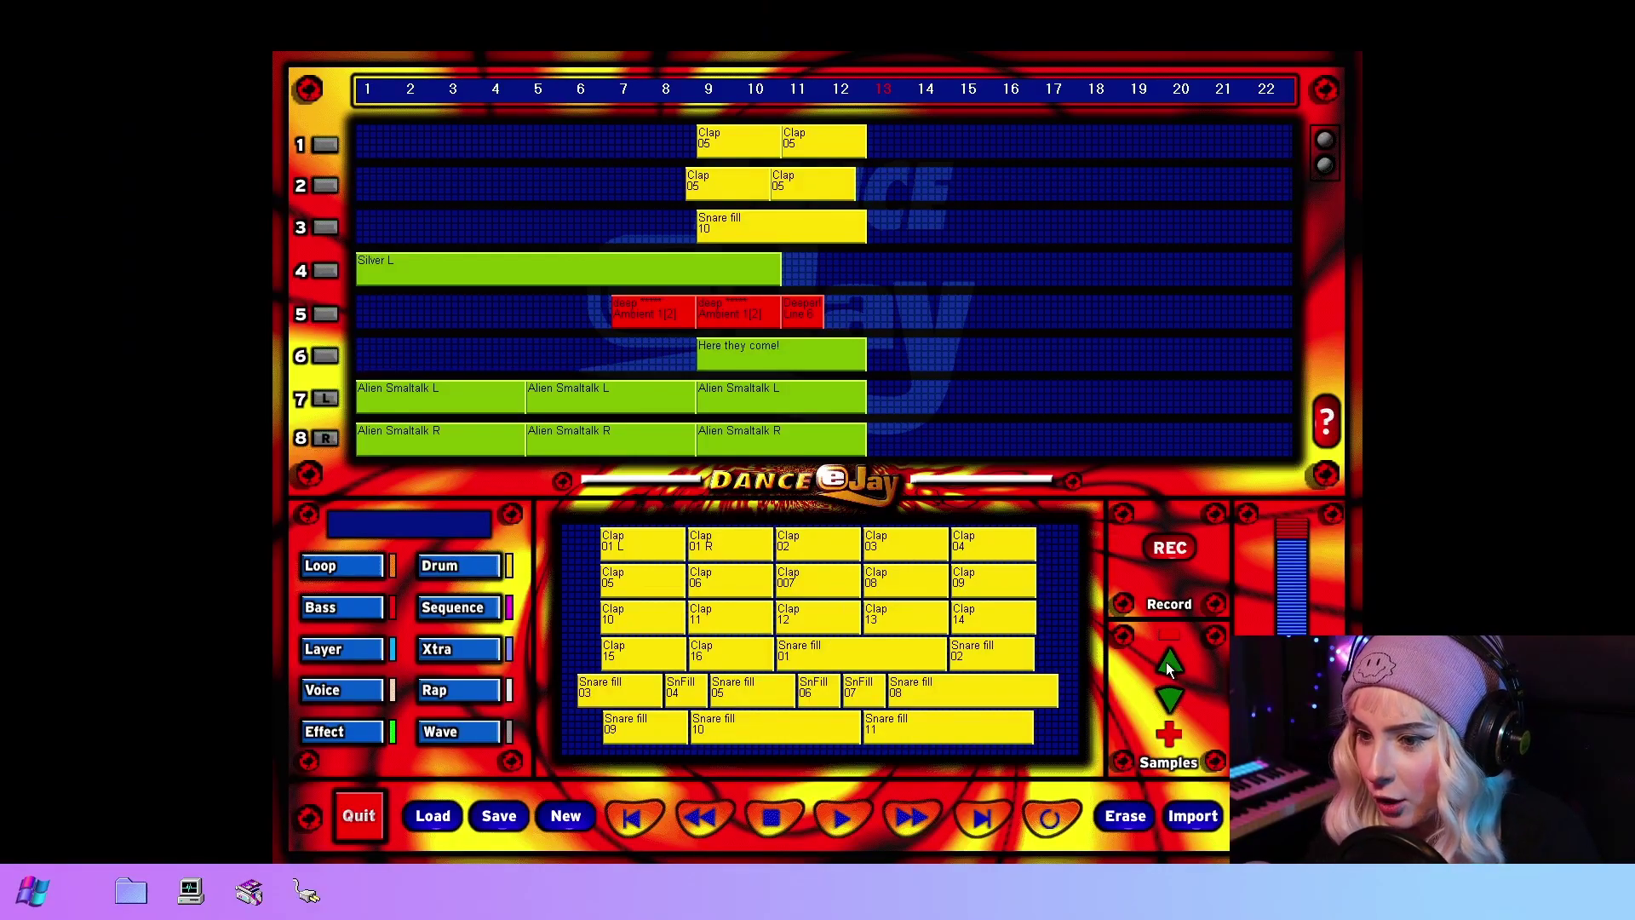
Place a Kick D Fig.21 kick on track 1 after the claps
{"action": "left_click", "coordinate": [1169, 695]}
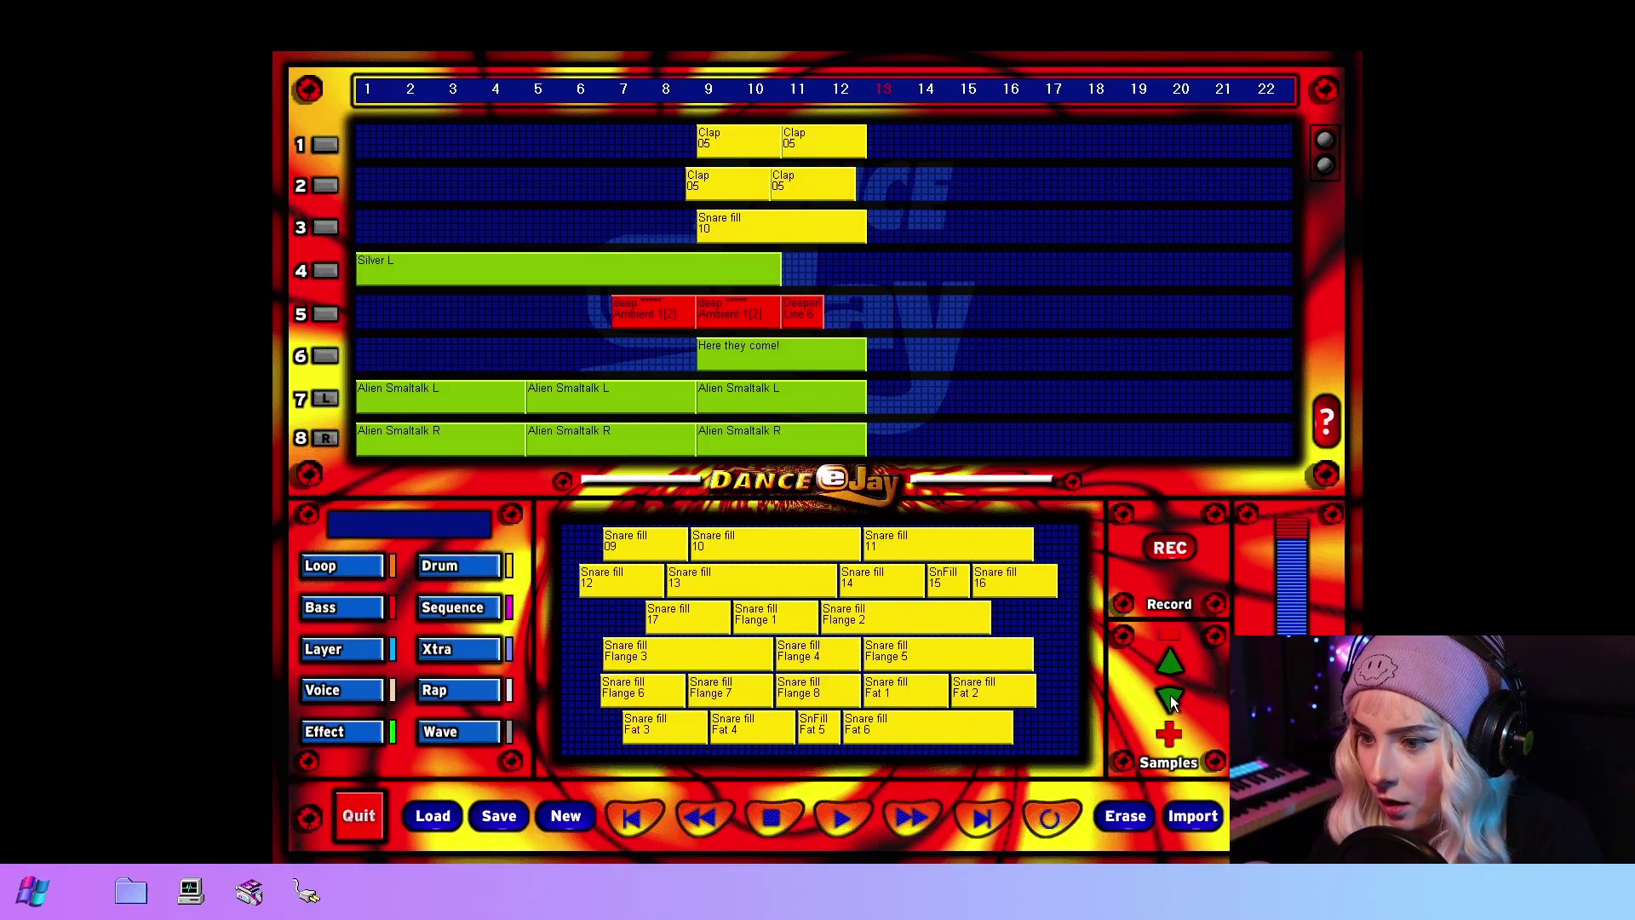
{"action": "left_click", "coordinate": [1170, 695]}
{"action": "left_click", "coordinate": [1170, 695]}
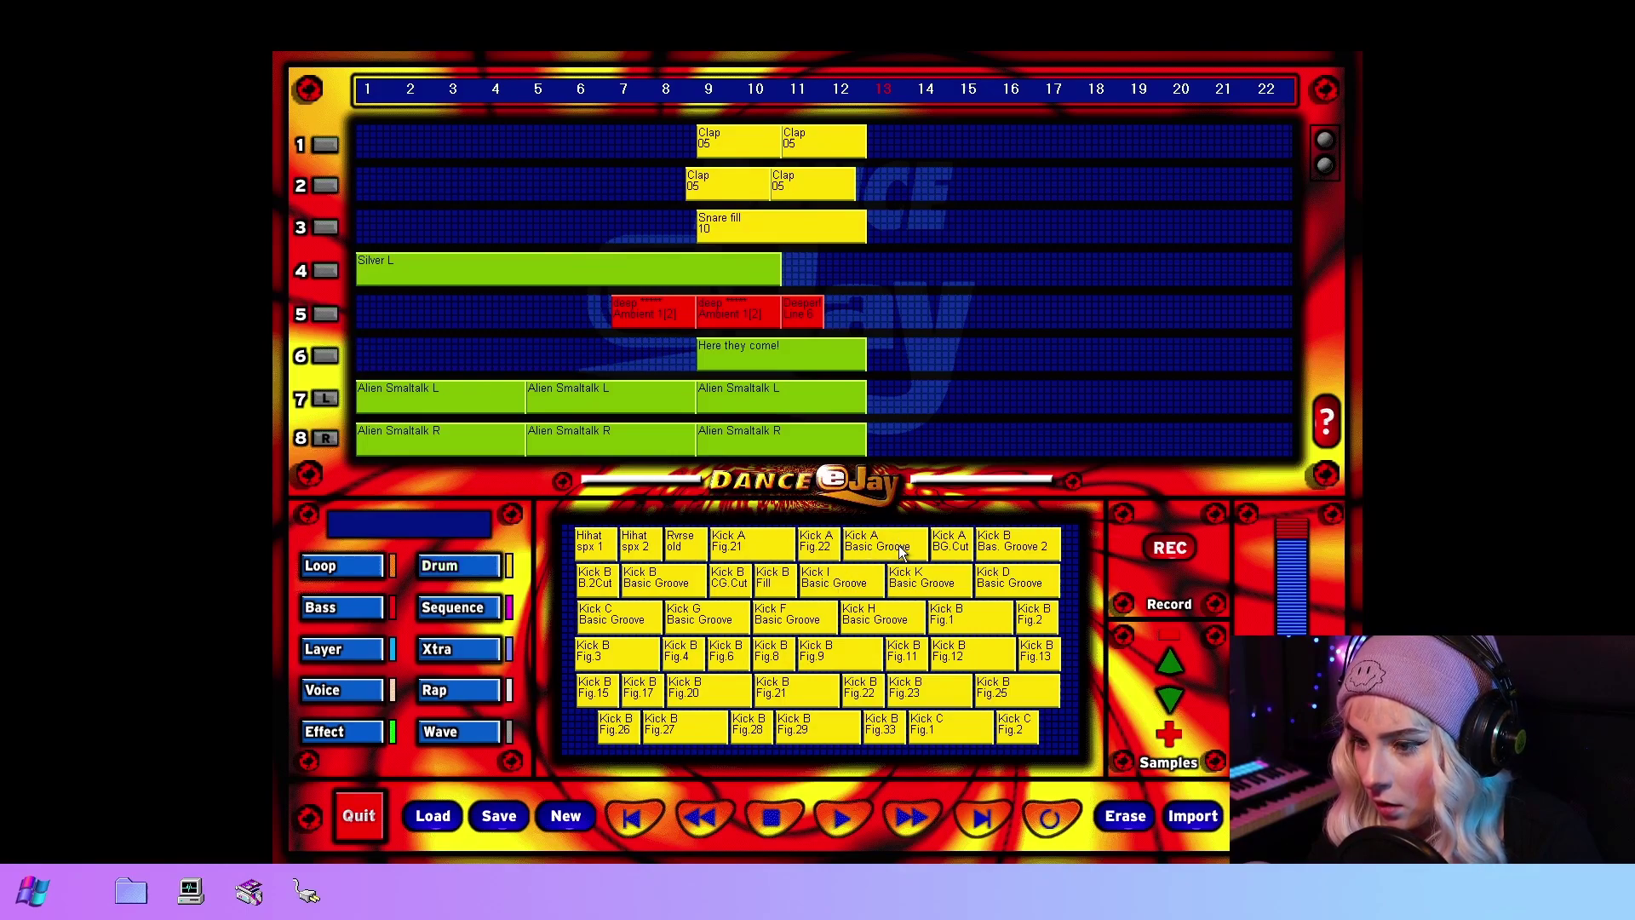
{"action": "scroll", "coordinate": [834, 724], "scroll_direction": "down", "scroll_amount": 3}
{"action": "left_click_drag", "start_coordinate": [860, 728], "coordinate": [963, 201]}
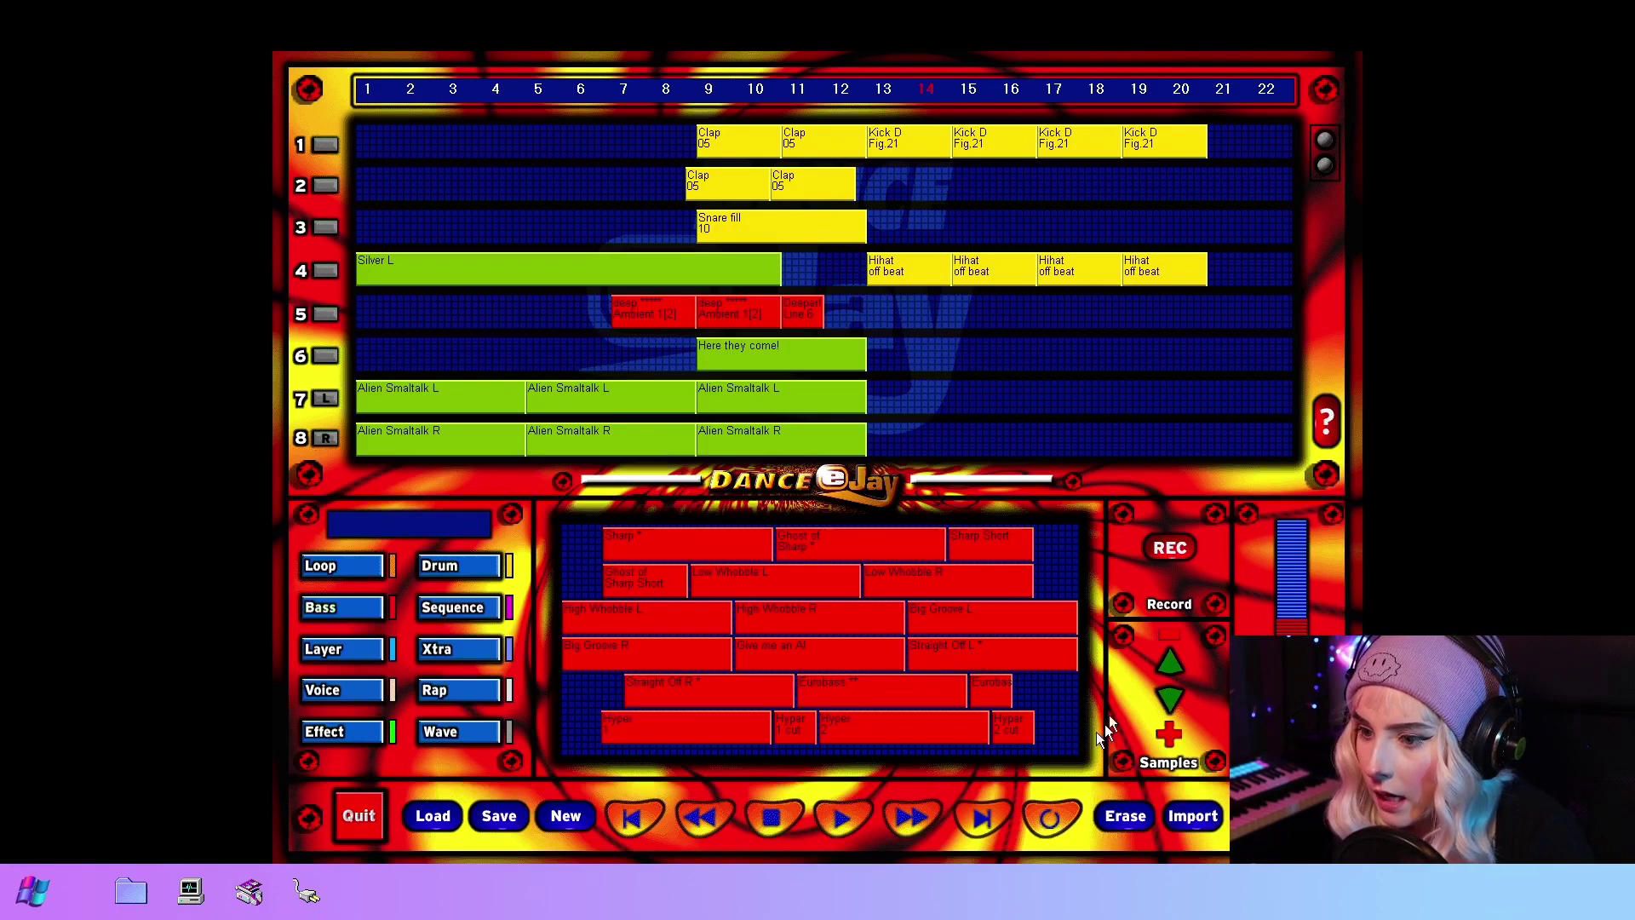
Page through the bass samples to reach the deep Ambient ones
{"action": "left_click", "coordinate": [1169, 697]}
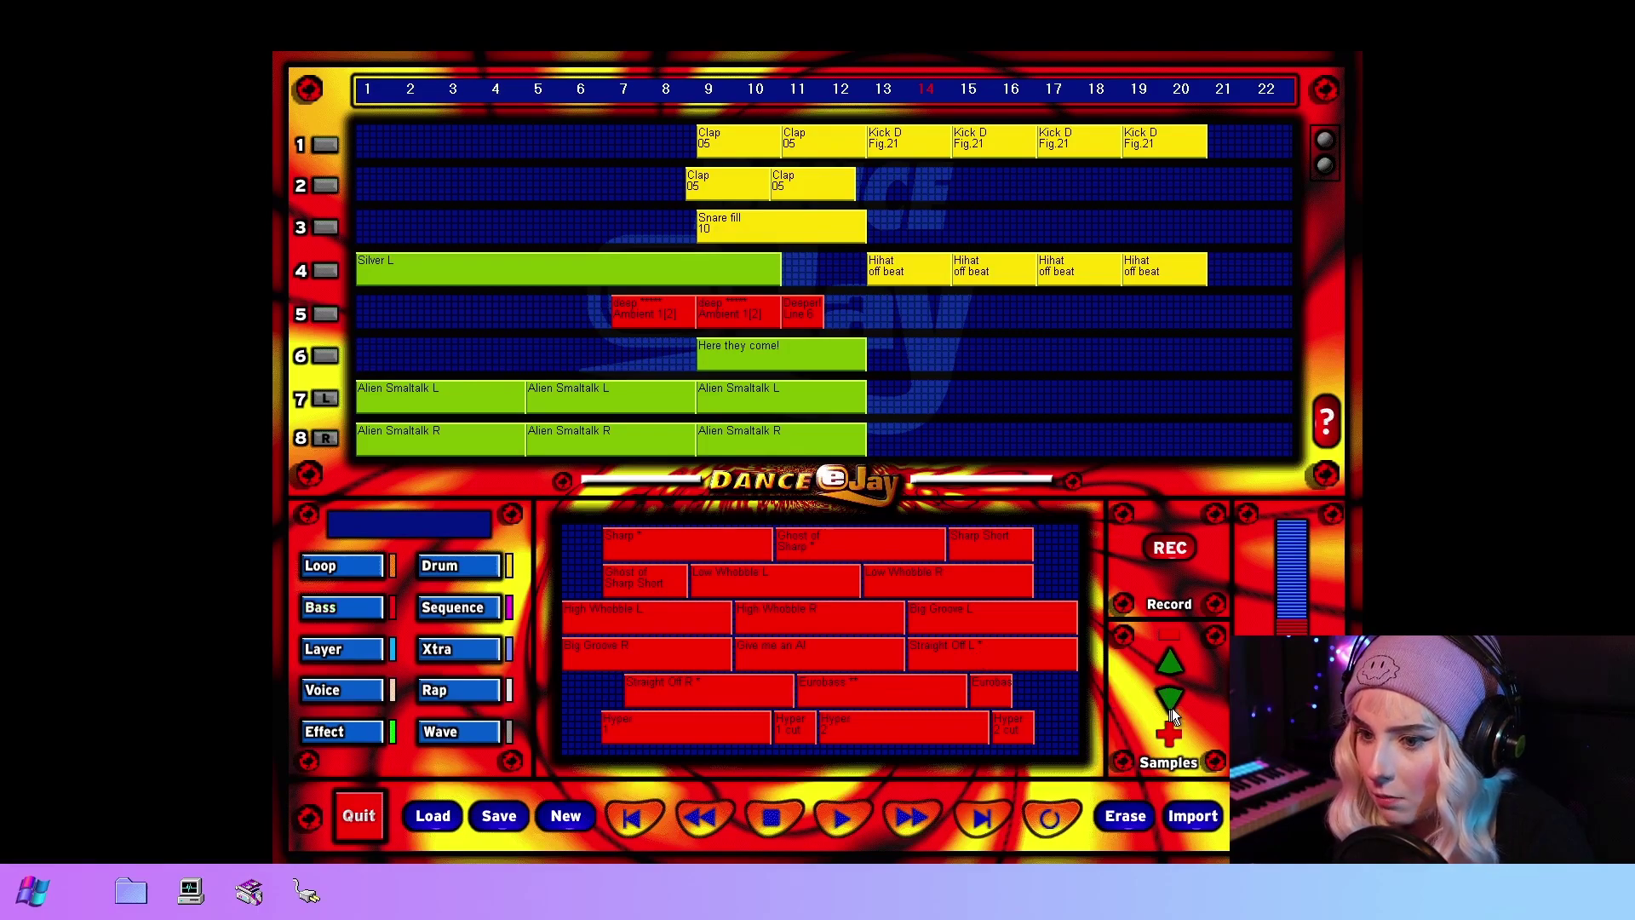
{"action": "left_click", "coordinate": [1170, 697]}
{"action": "left_click", "coordinate": [1170, 698]}
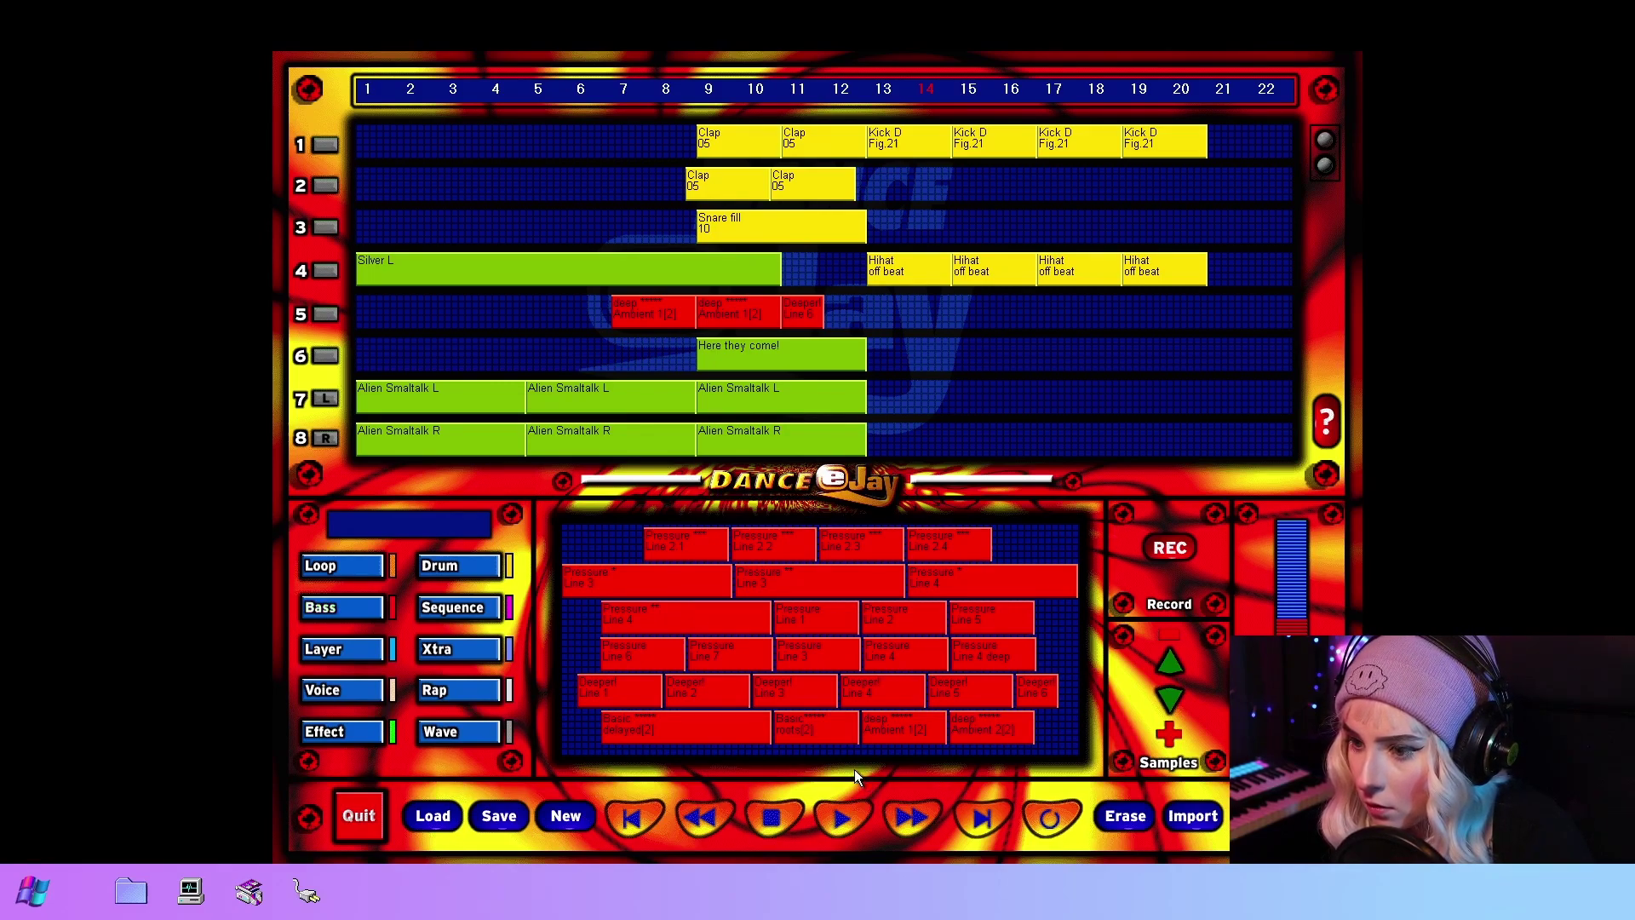
Add Basic roots bass to track 5 from bar 13, move Seagulls to bars 21–22, duplicate kicks, hihats and bass
{"action": "left_click_drag", "start_coordinate": [797, 733], "coordinate": [942, 307]}
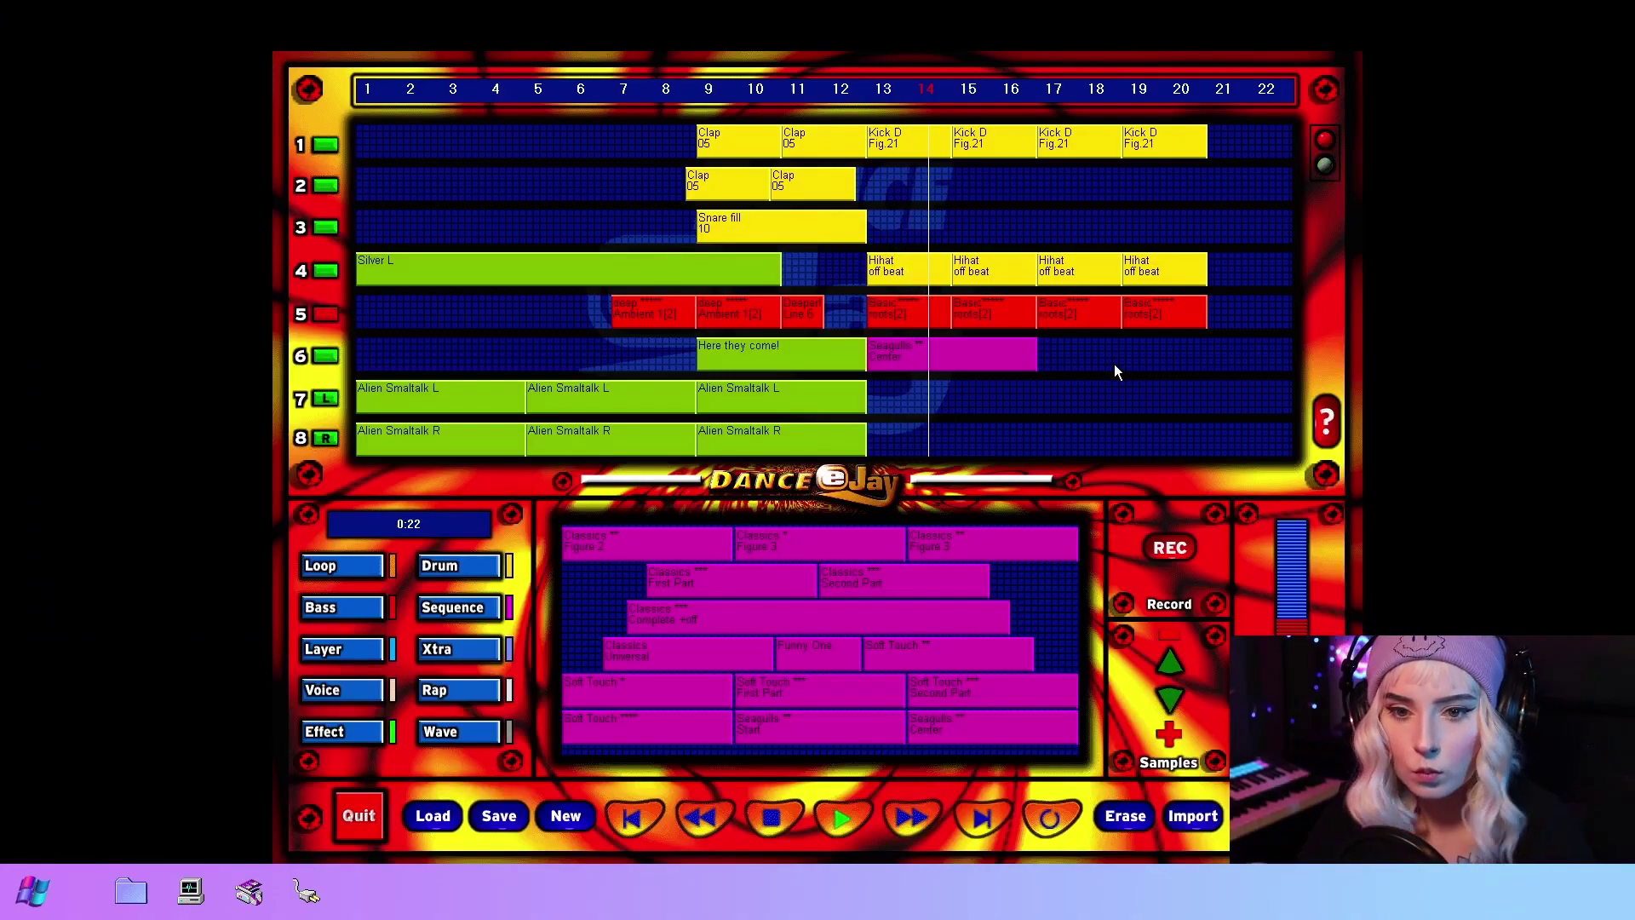
{"action": "left_click_drag", "start_coordinate": [935, 358], "coordinate": [785, 134]}
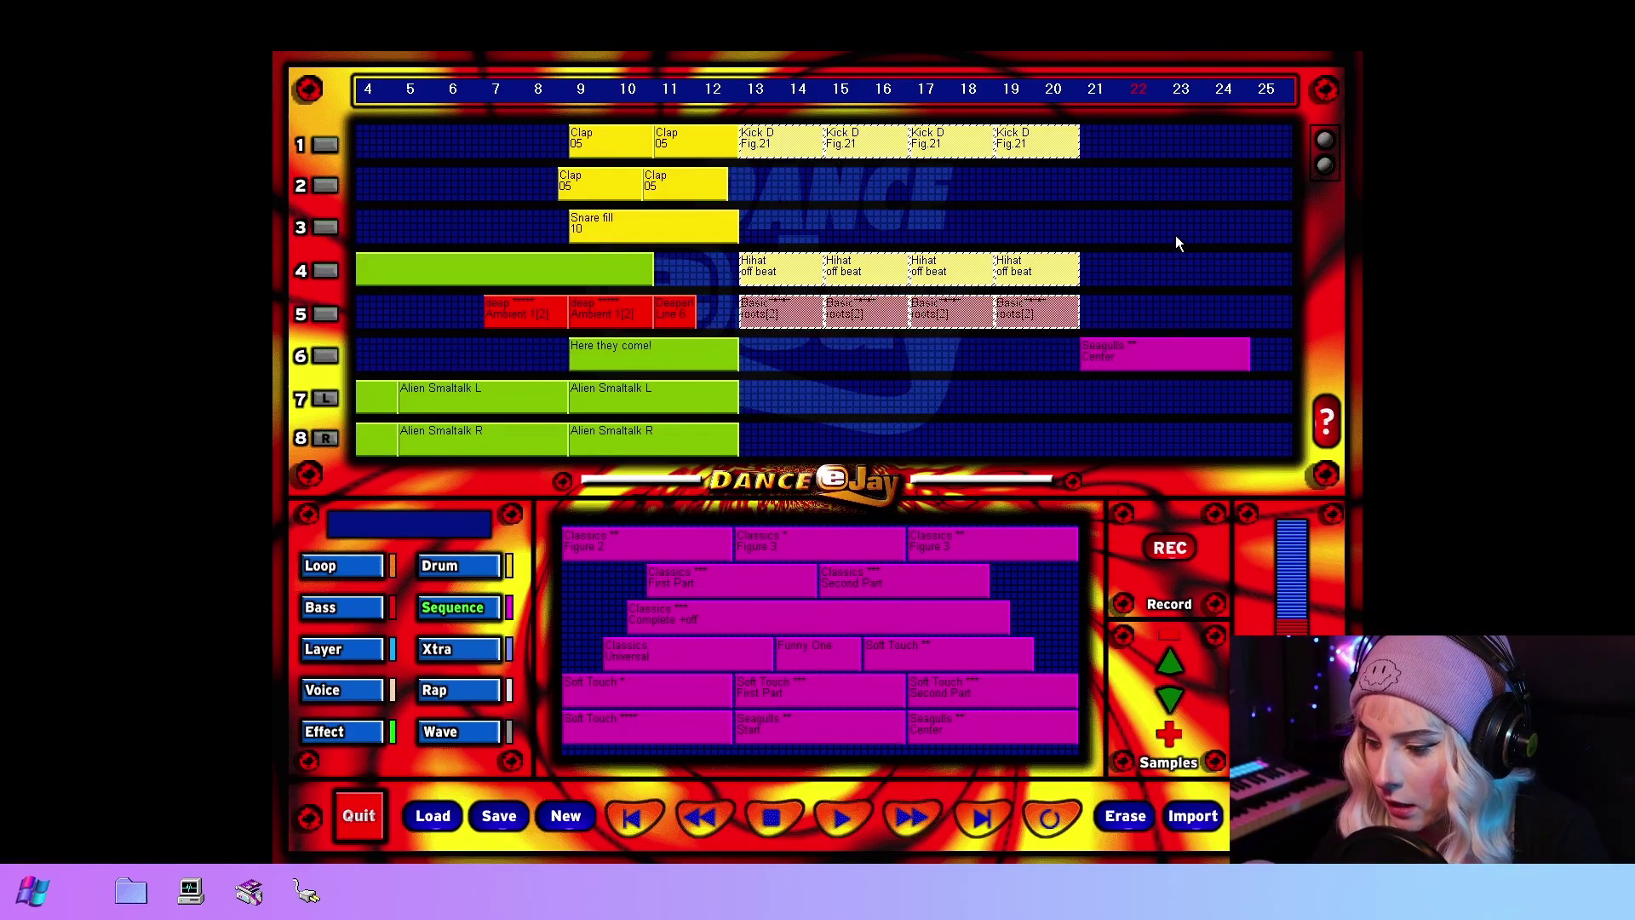
{"action": "key", "text": "ctrl+v"}
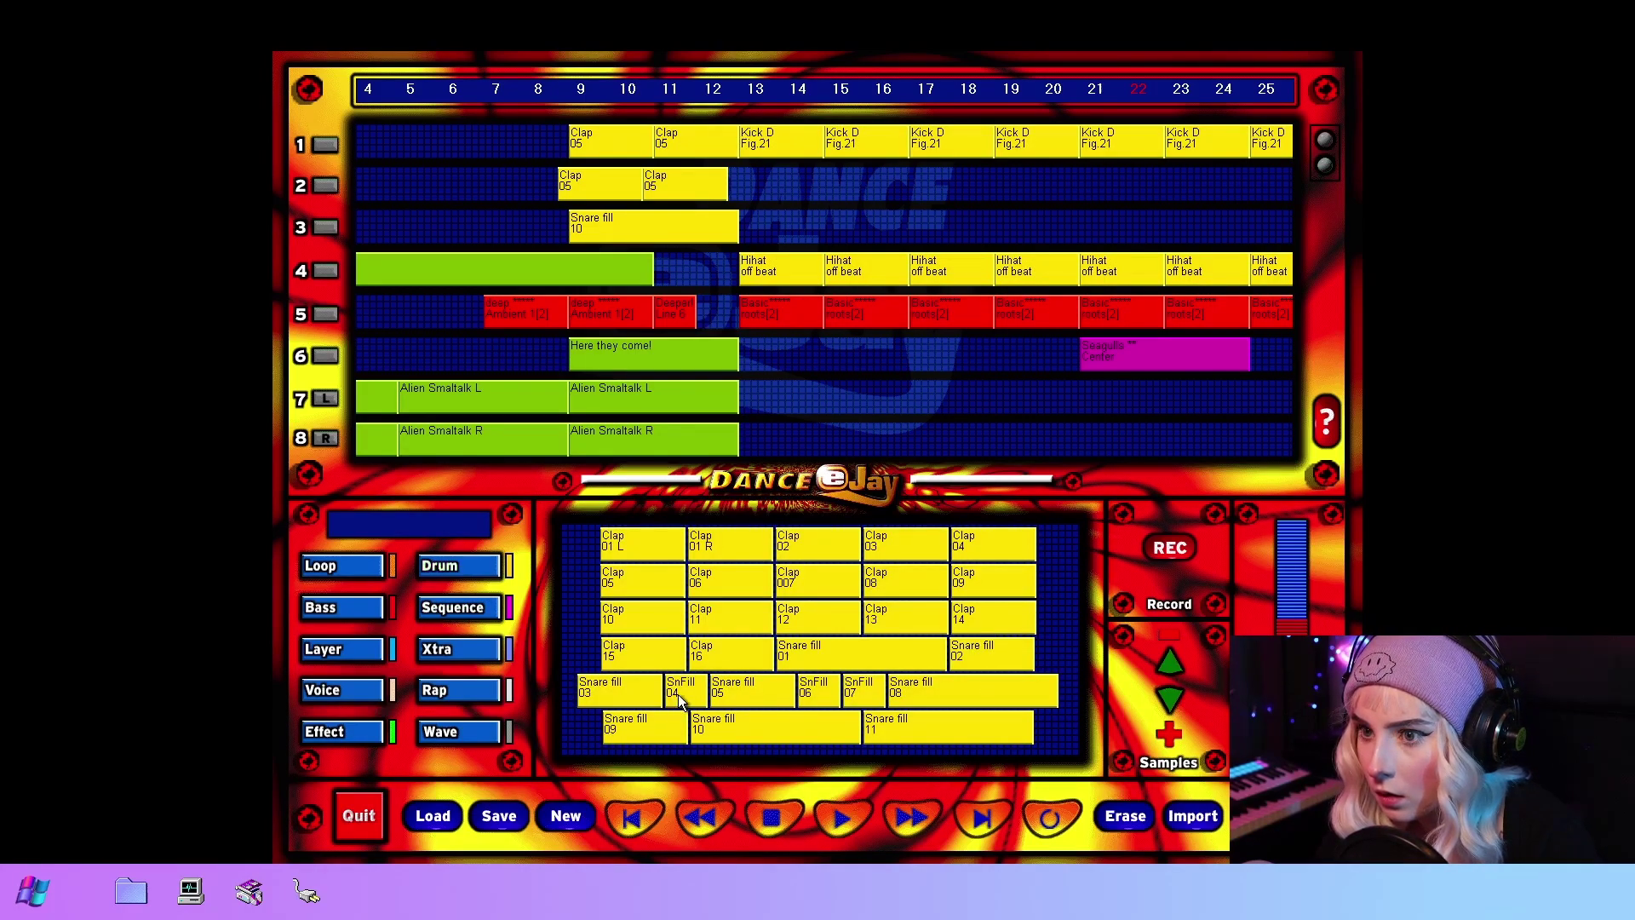
Put SnFill 04 on track 3 at bar 20, play from bar 19, add Backyard to tracks 7–8
{"action": "left_click_drag", "start_coordinate": [678, 693], "coordinate": [1061, 229]}
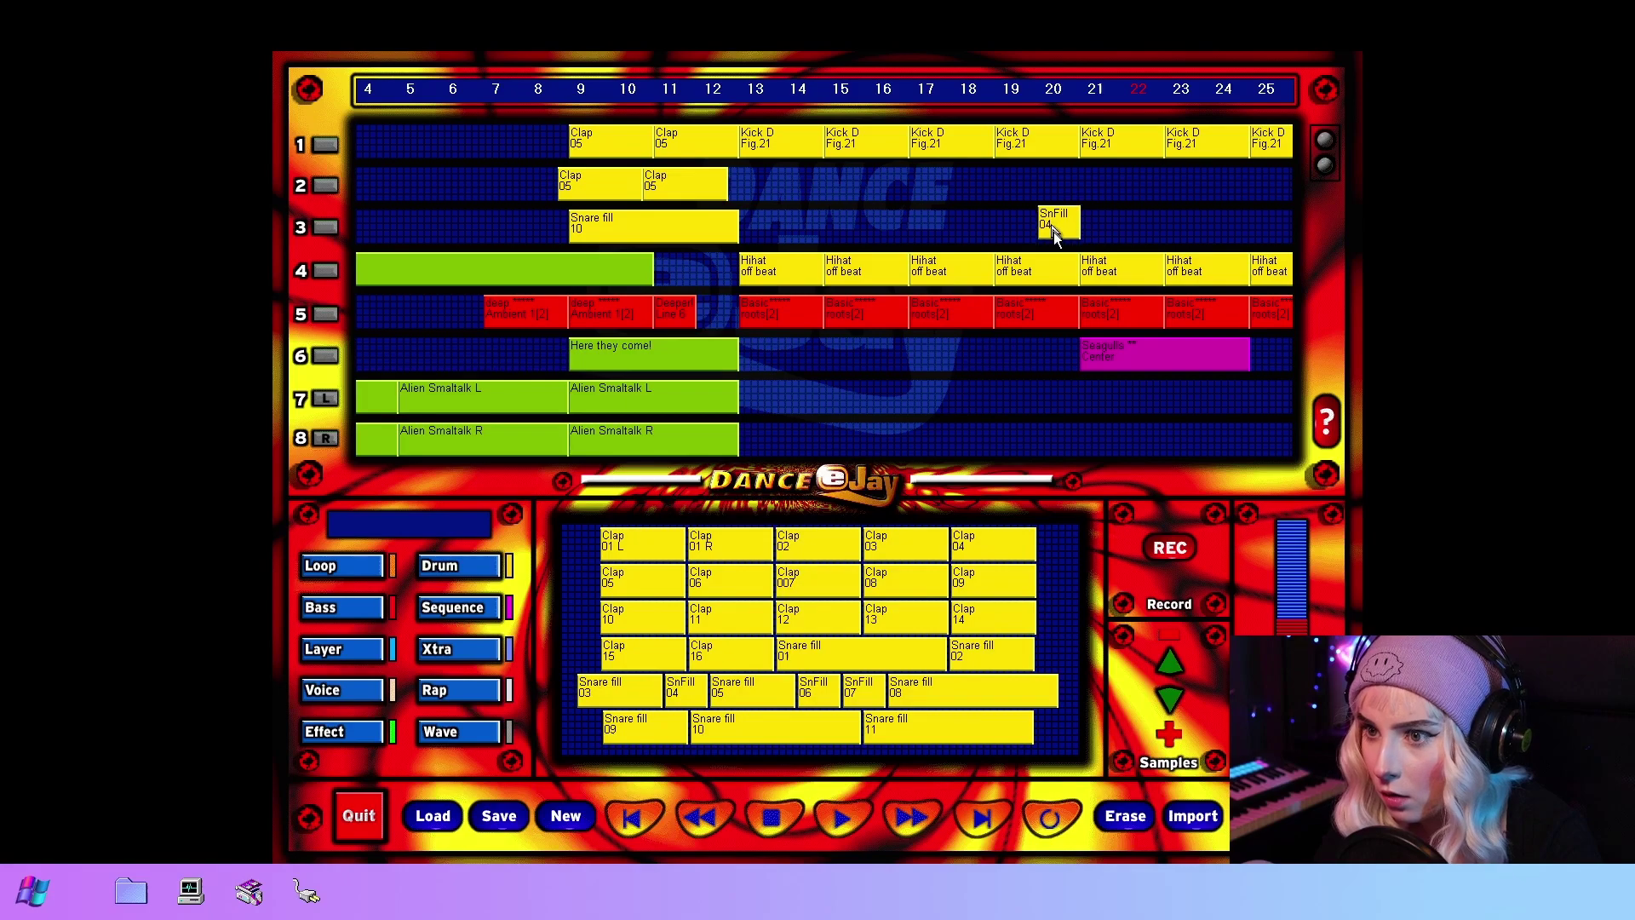
{"action": "left_click", "coordinate": [1019, 89]}
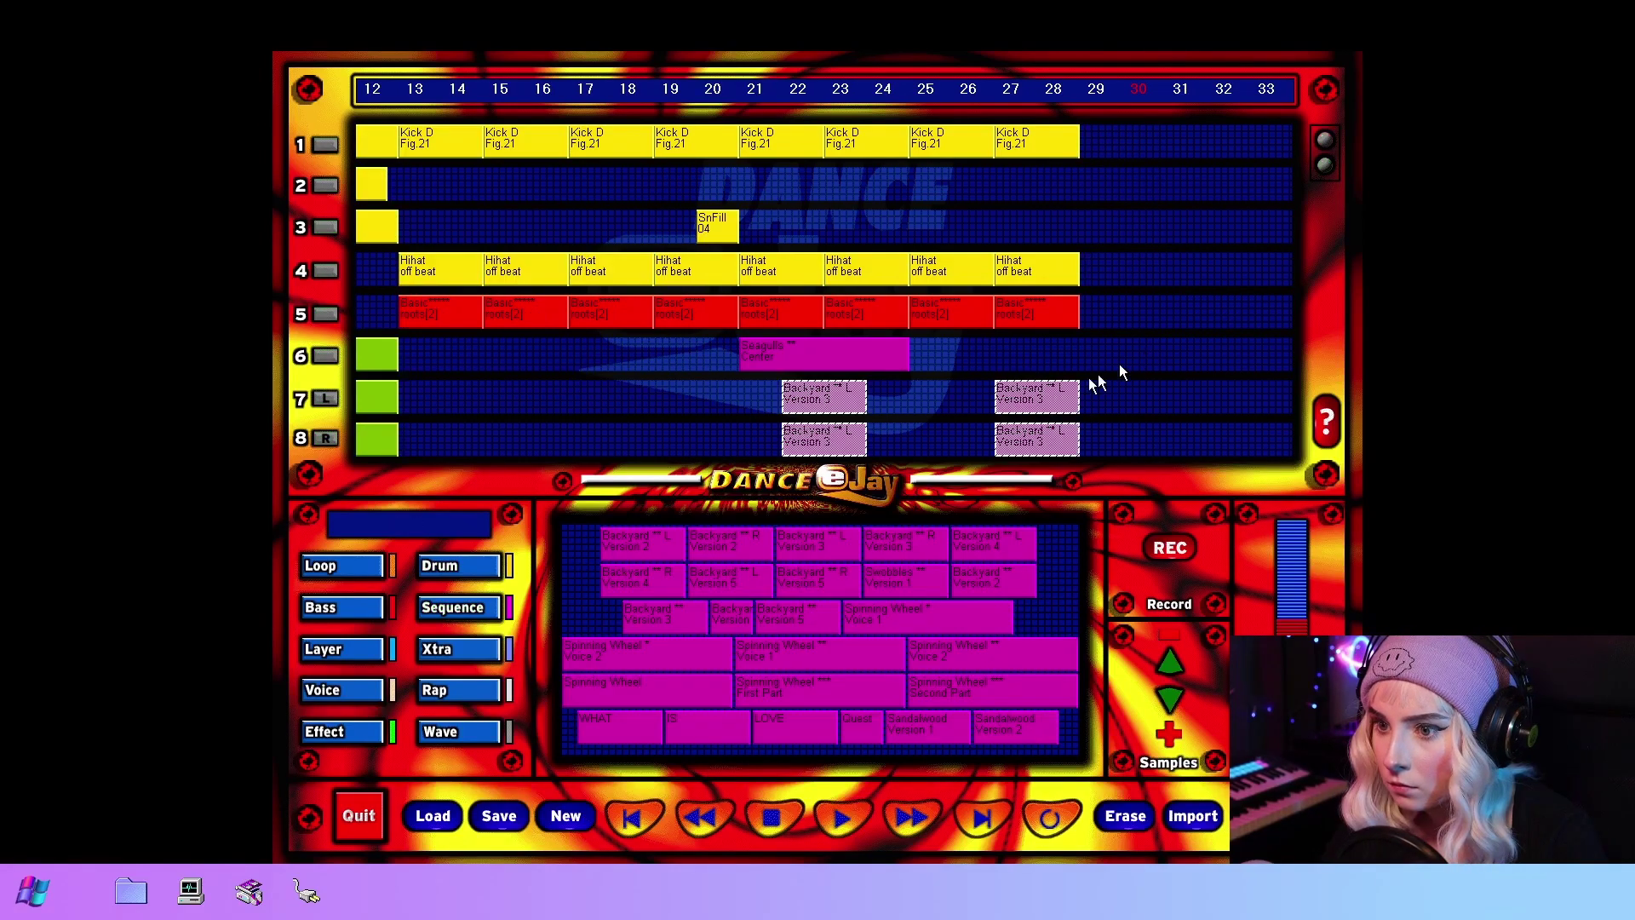
{"action": "left_click_drag", "start_coordinate": [1097, 375], "coordinate": [1167, 392]}
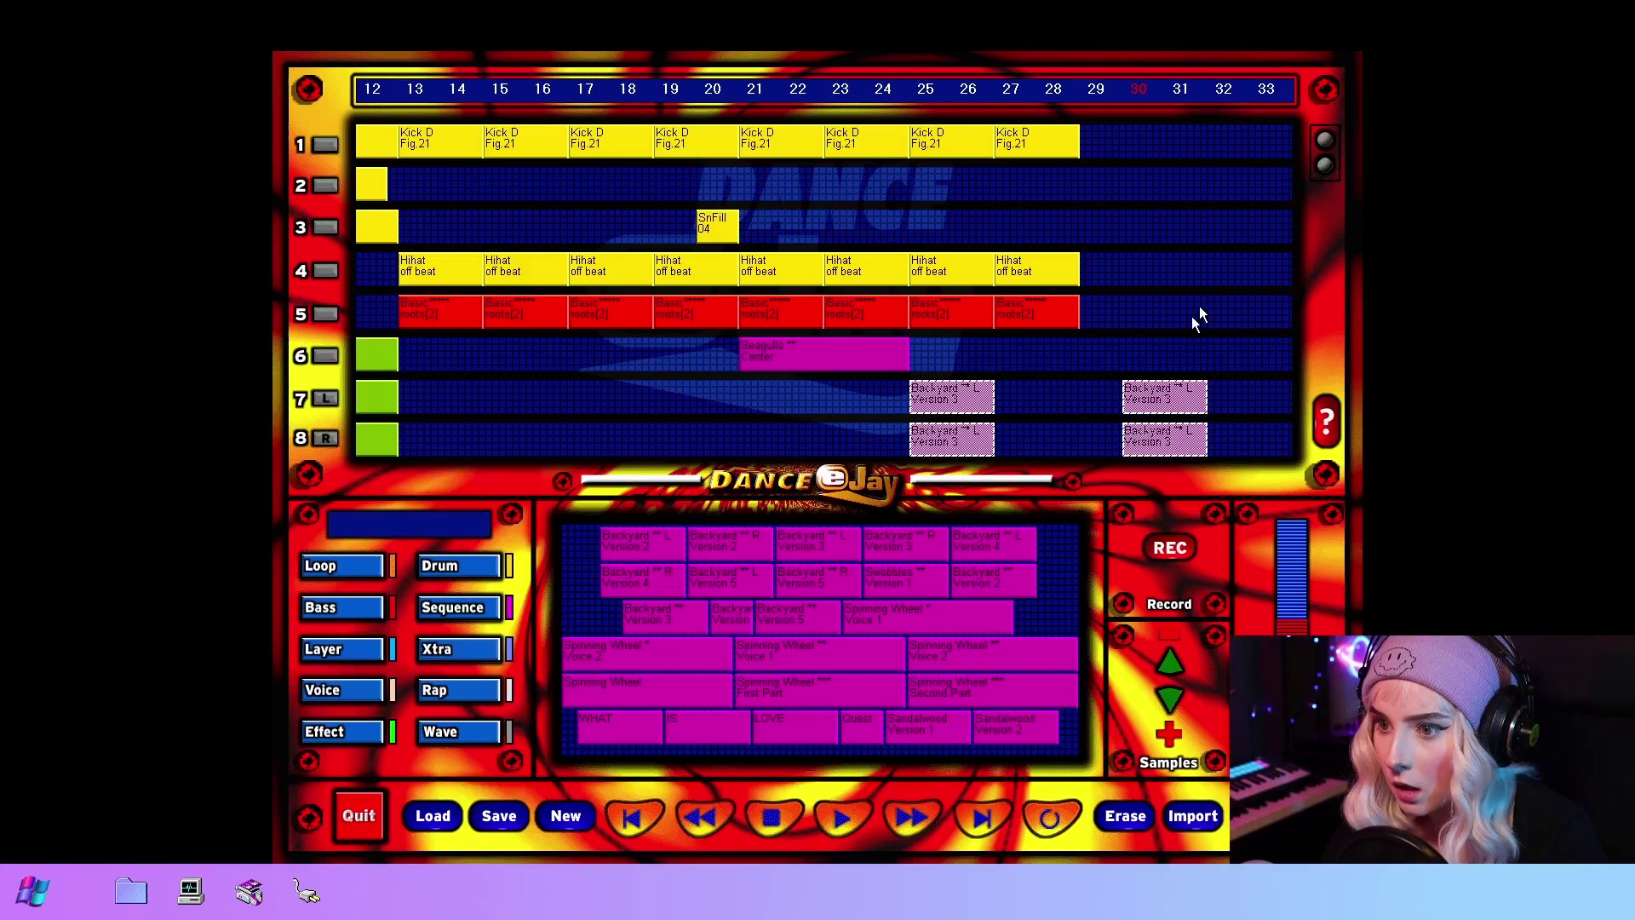
Start the Backyard clips at bar 26, shift Seagulls earlier, and put Save the world on track 3 at bar 29
{"action": "left_click_drag", "start_coordinate": [1054, 405], "coordinate": [1029, 407]}
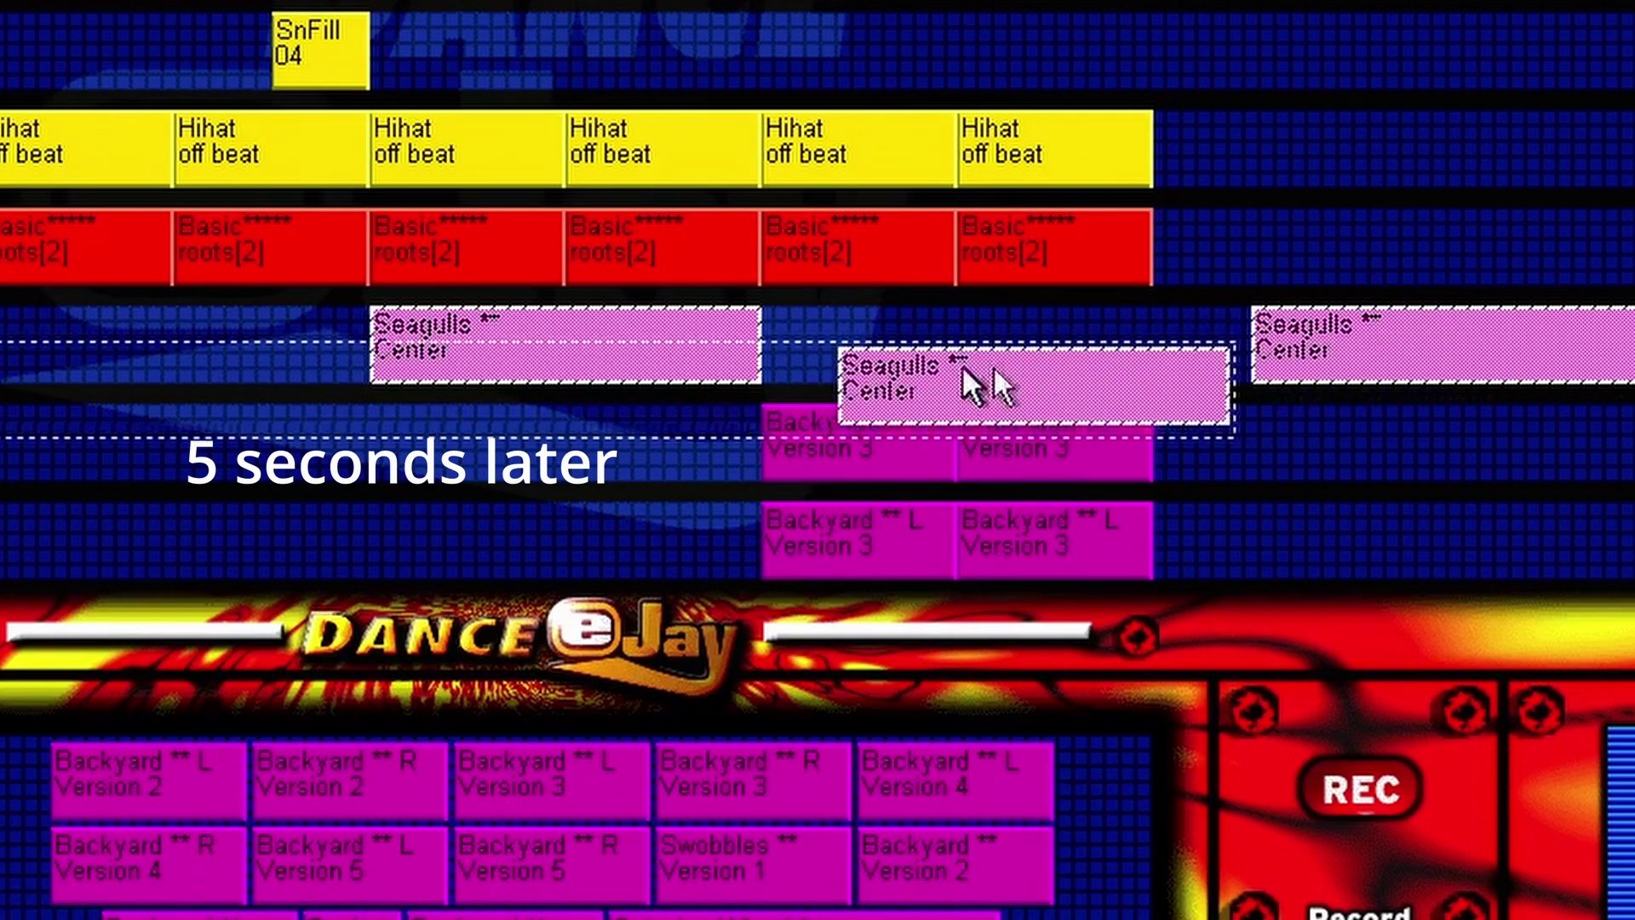
{"action": "left_click_drag", "start_coordinate": [1003, 369], "coordinate": [1362, 354]}
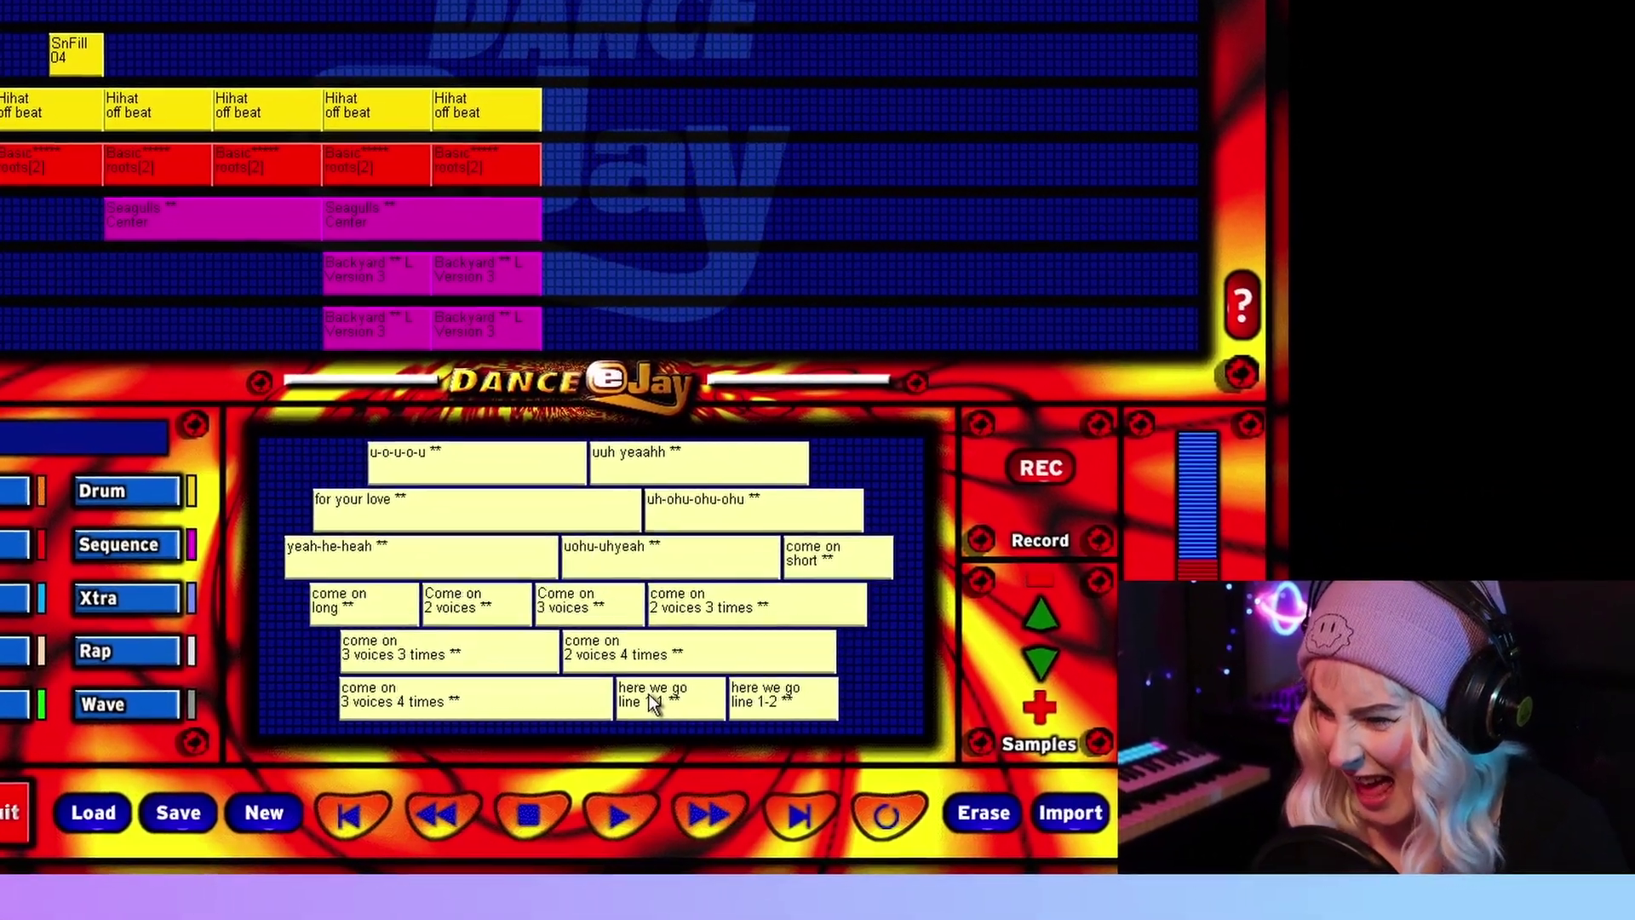
{"action": "scroll", "coordinate": [648, 693], "scroll_direction": "down", "scroll_amount": 5}
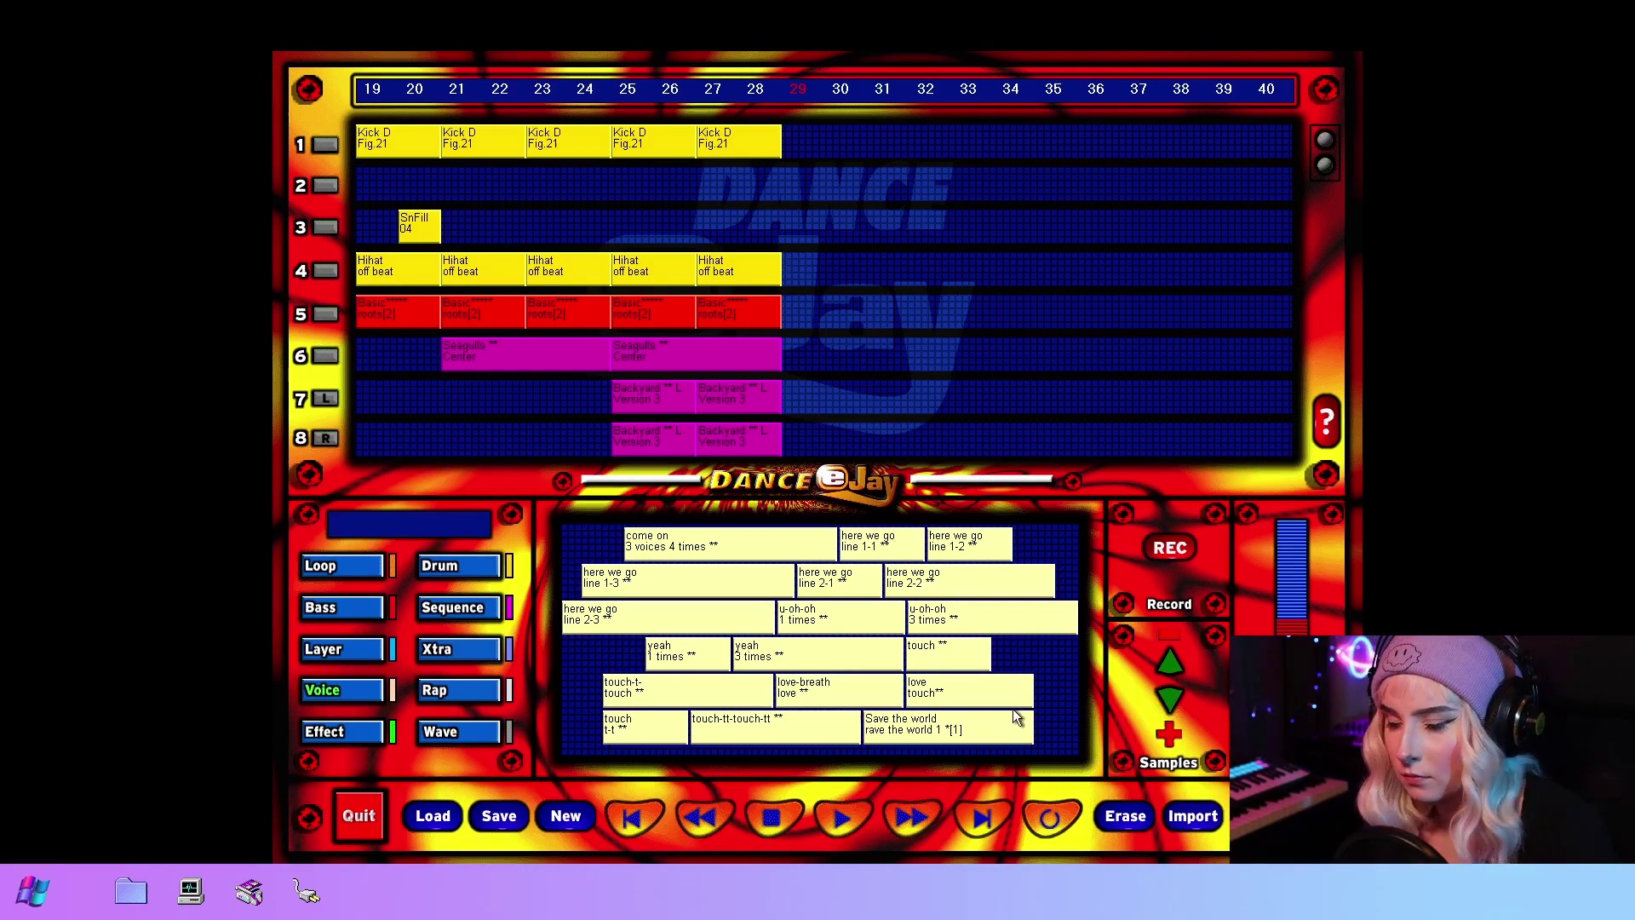
{"action": "left_click_drag", "start_coordinate": [938, 727], "coordinate": [847, 226]}
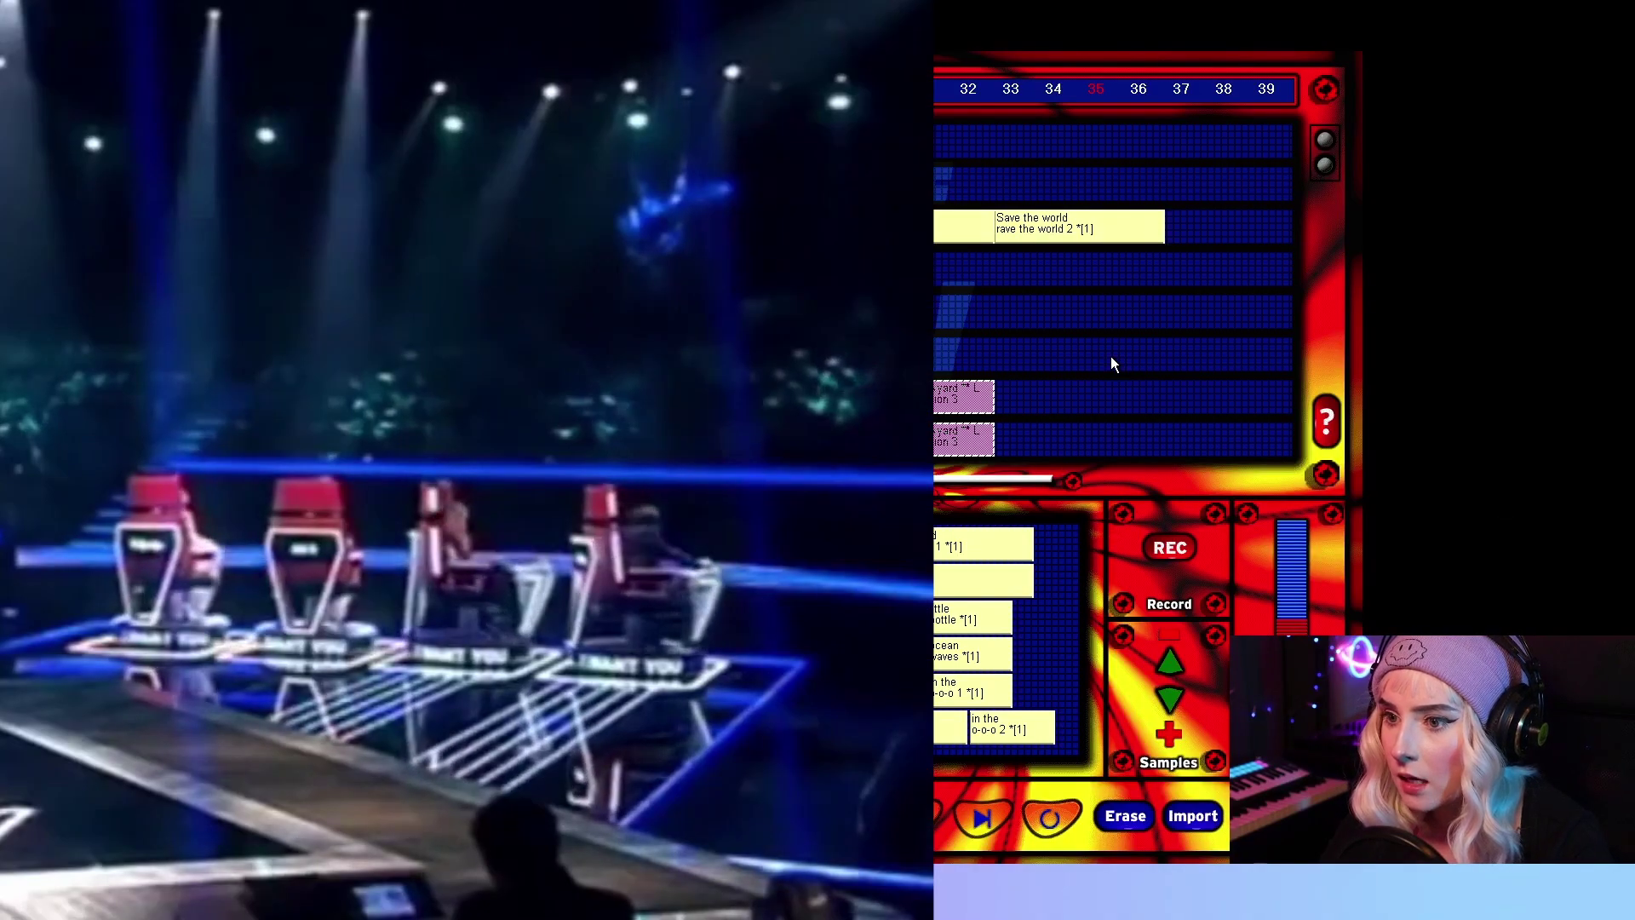
Add the swish 3 effect and Crash mute4 on track 6, then play to hear them
{"action": "left_click", "coordinate": [1111, 360]}
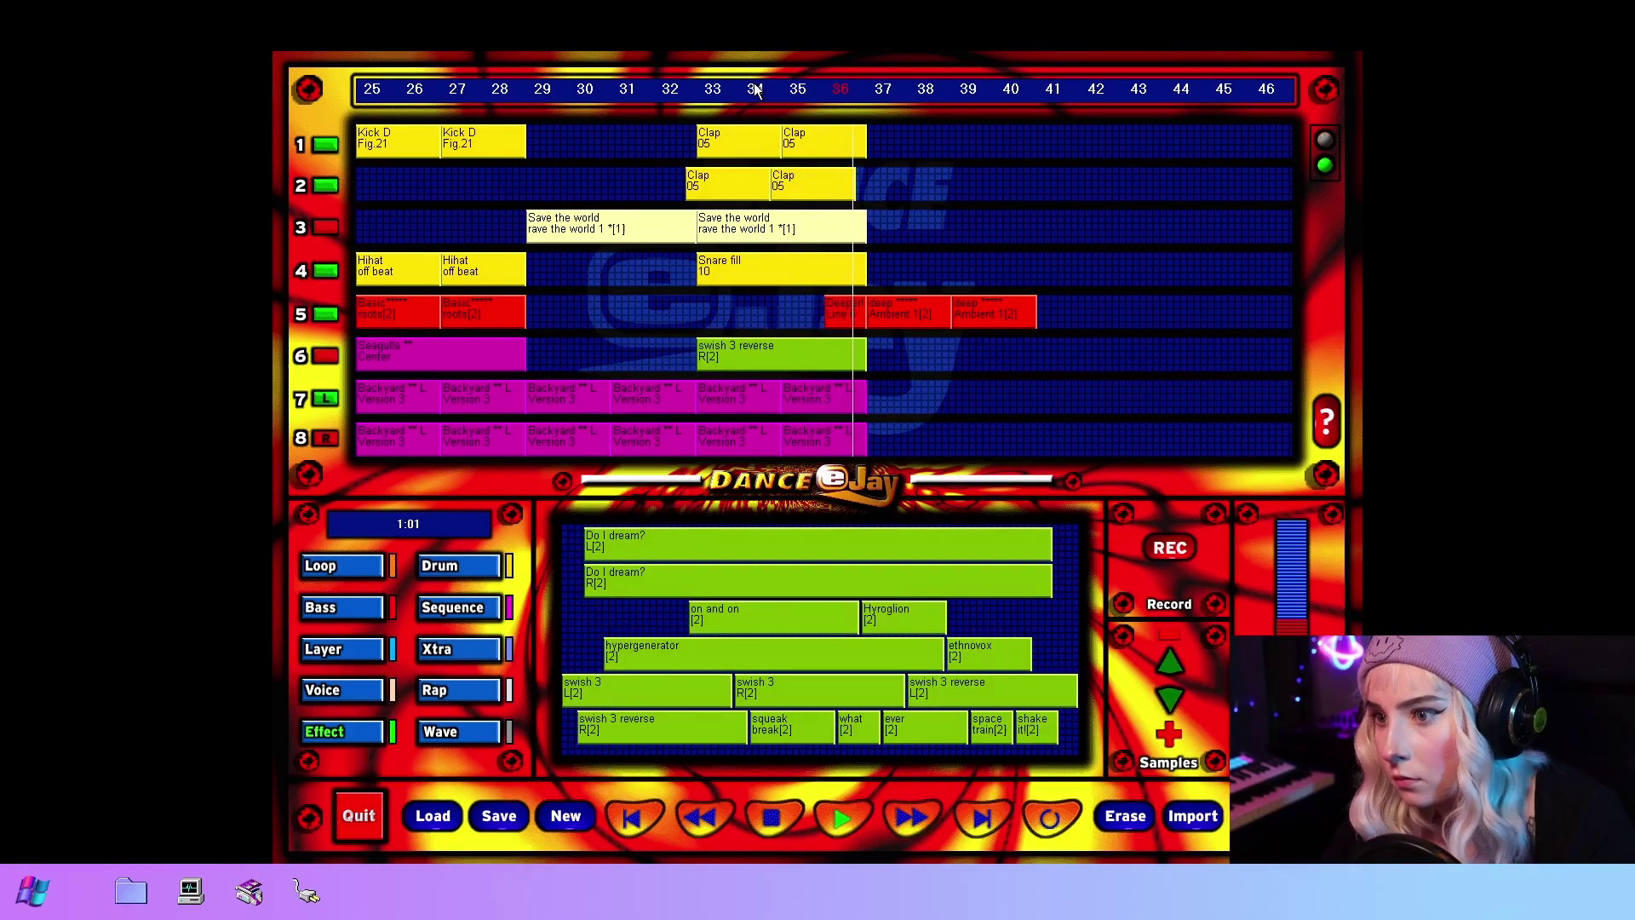
{"action": "scroll", "coordinate": [822, 688], "scroll_direction": "down", "scroll_amount": 3}
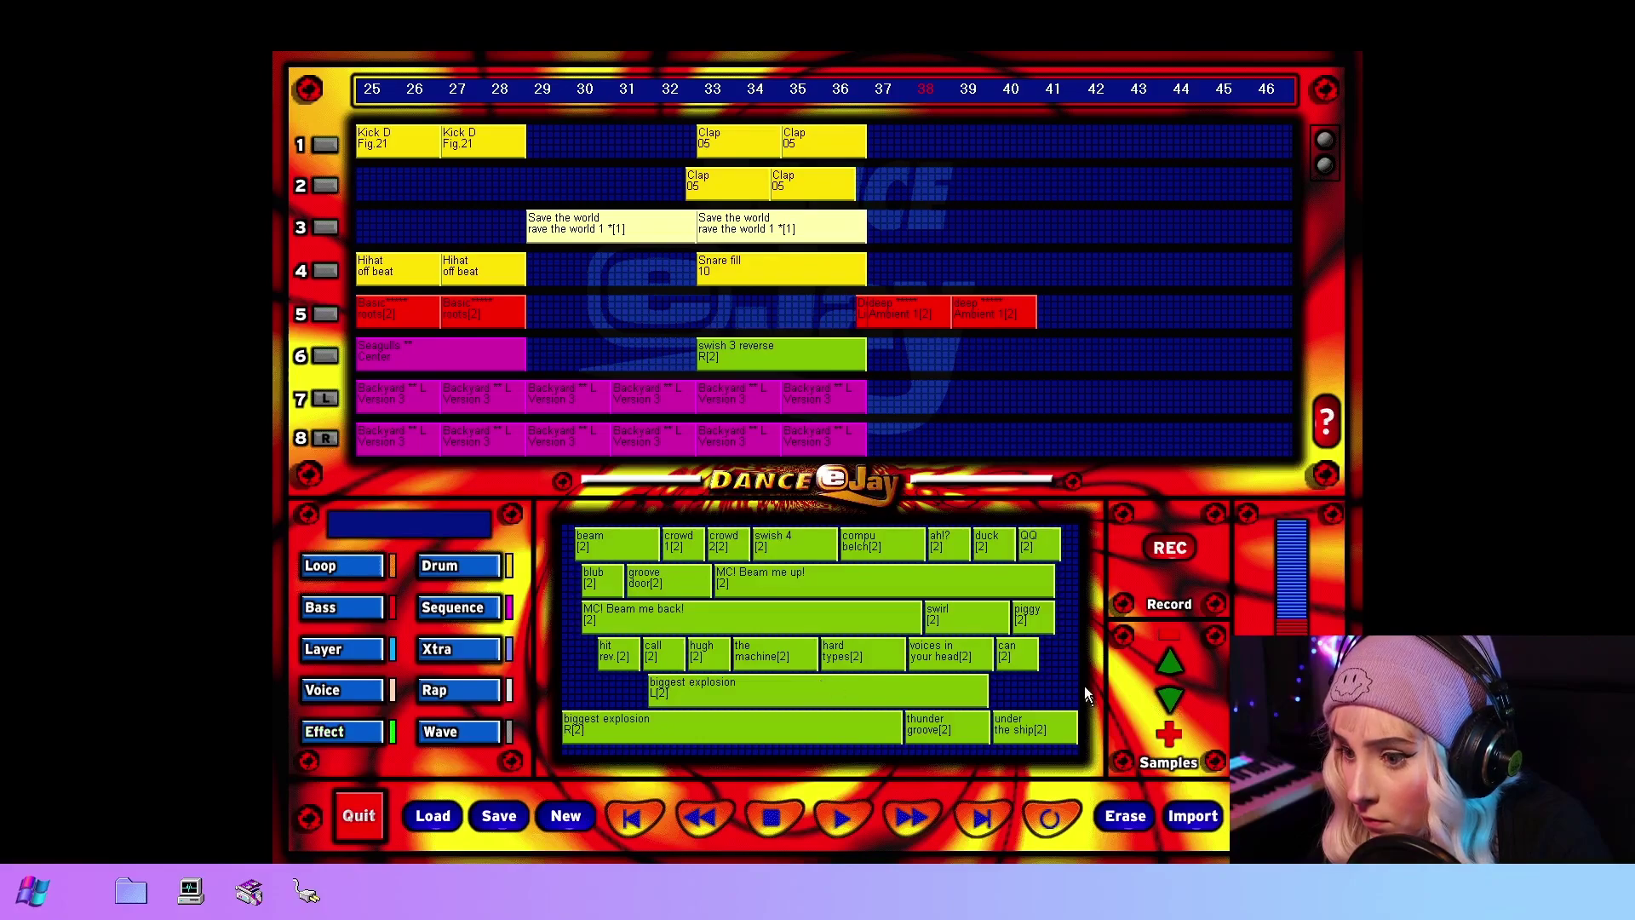
{"action": "key", "text": "ctrl+z"}
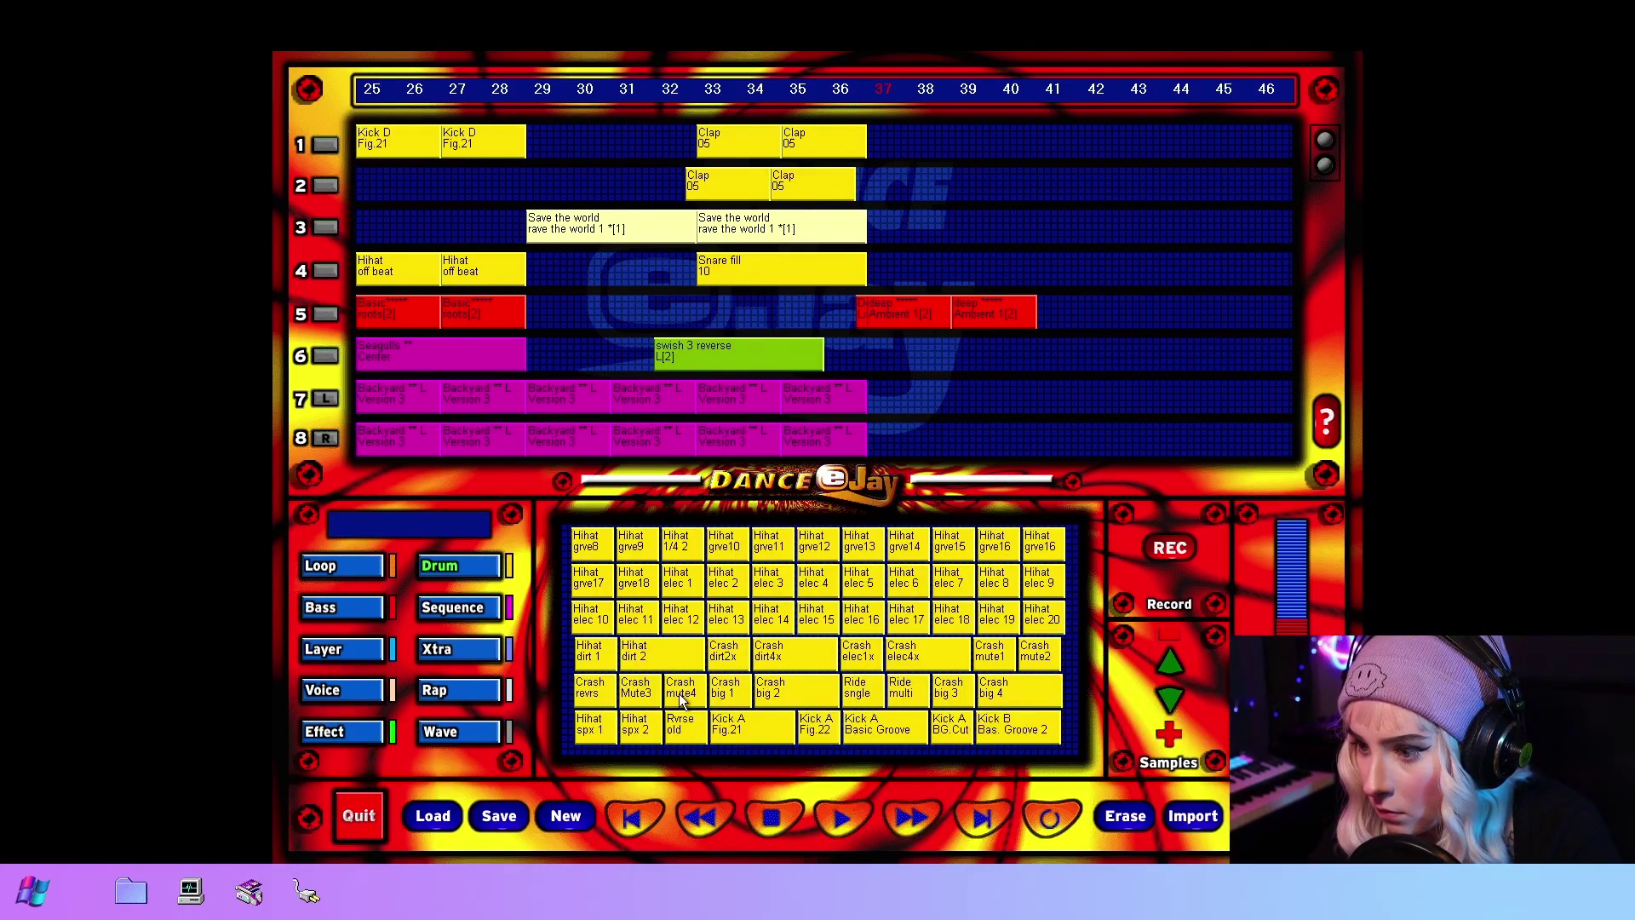
{"action": "left_click_drag", "start_coordinate": [681, 698], "coordinate": [844, 354]}
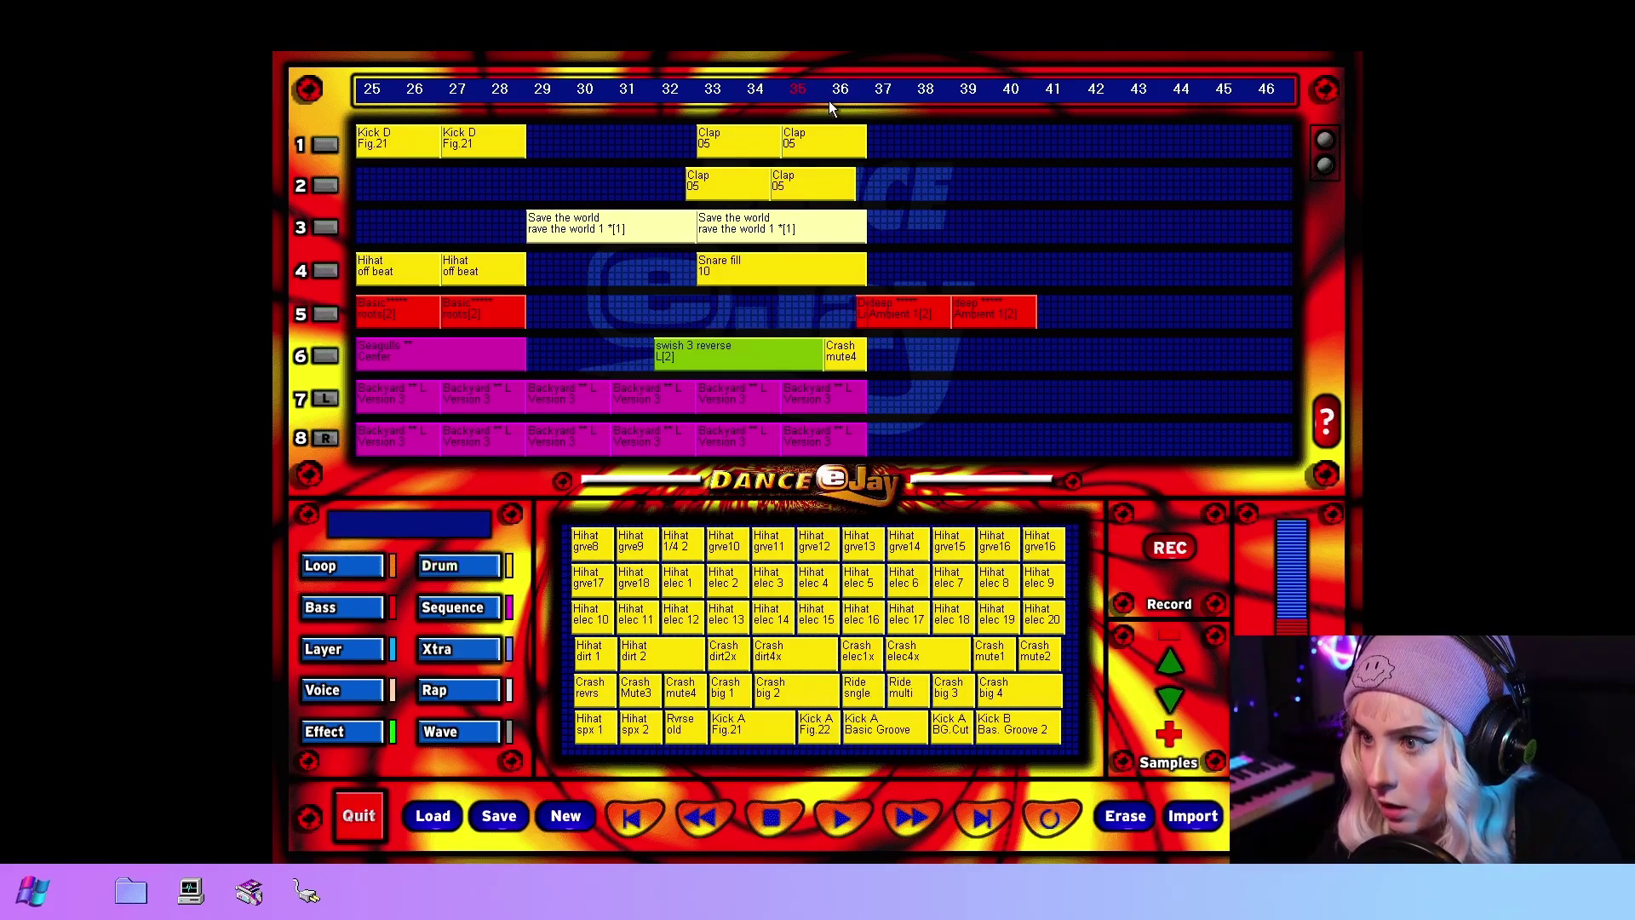
{"action": "key", "text": "space"}
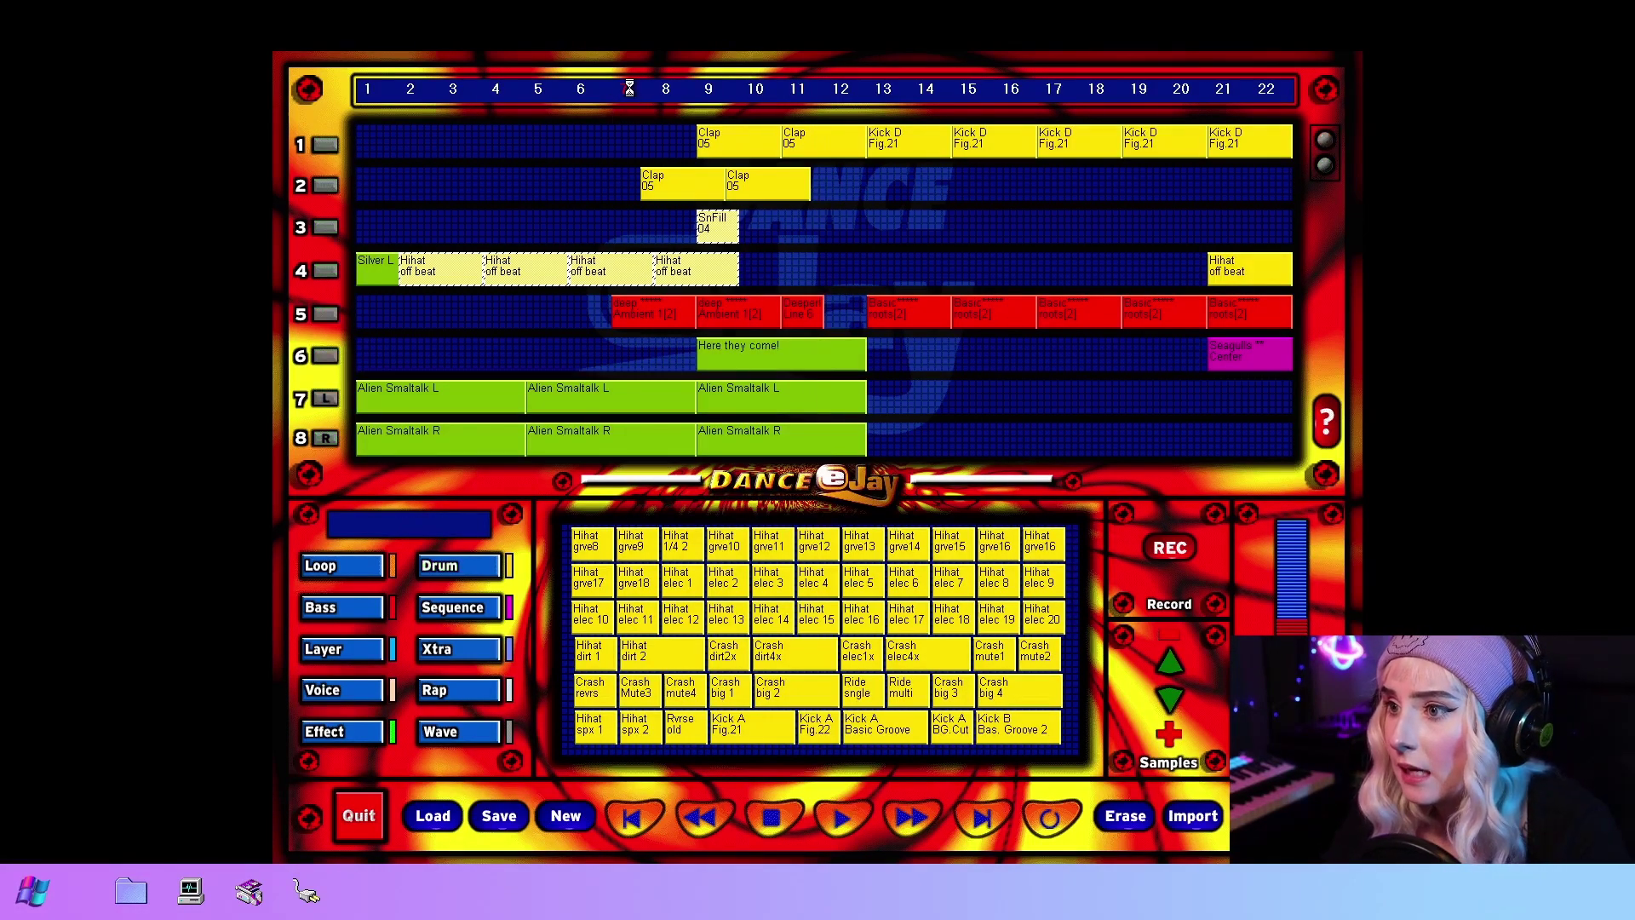
Shift the Clap 05 clips one bar earlier and move the off-beat hihats back to bar 13
{"action": "left_click_drag", "start_coordinate": [733, 189], "coordinate": [667, 186]}
{"action": "left_click_drag", "start_coordinate": [681, 264], "coordinate": [903, 281]}
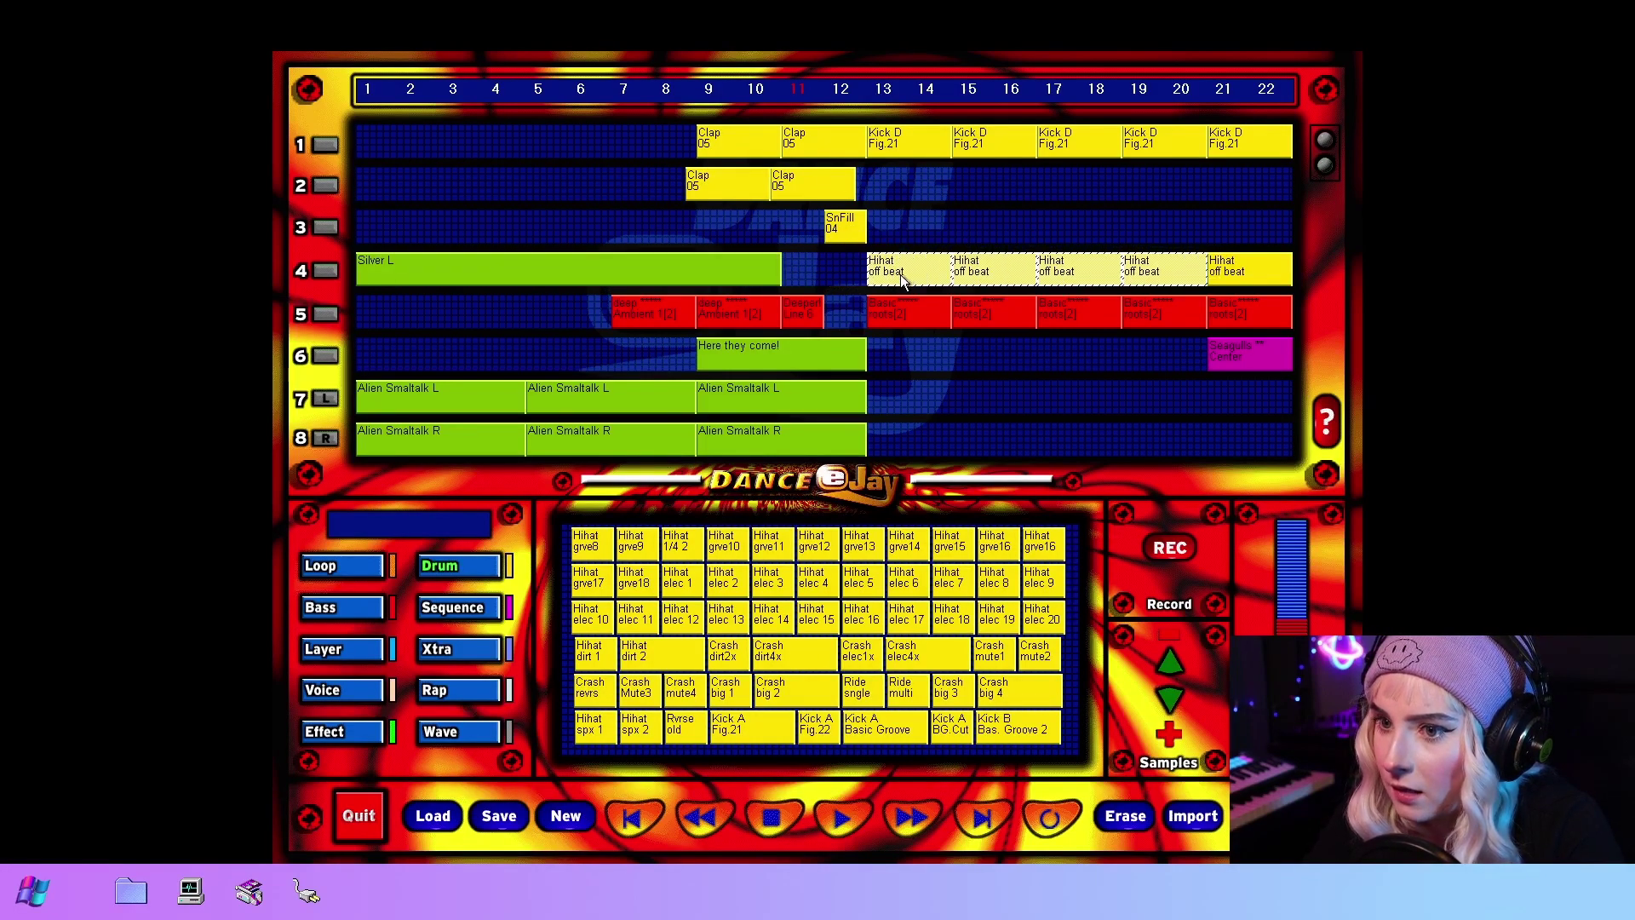
{"action": "left_click_drag", "start_coordinate": [667, 110], "coordinate": [747, 188]}
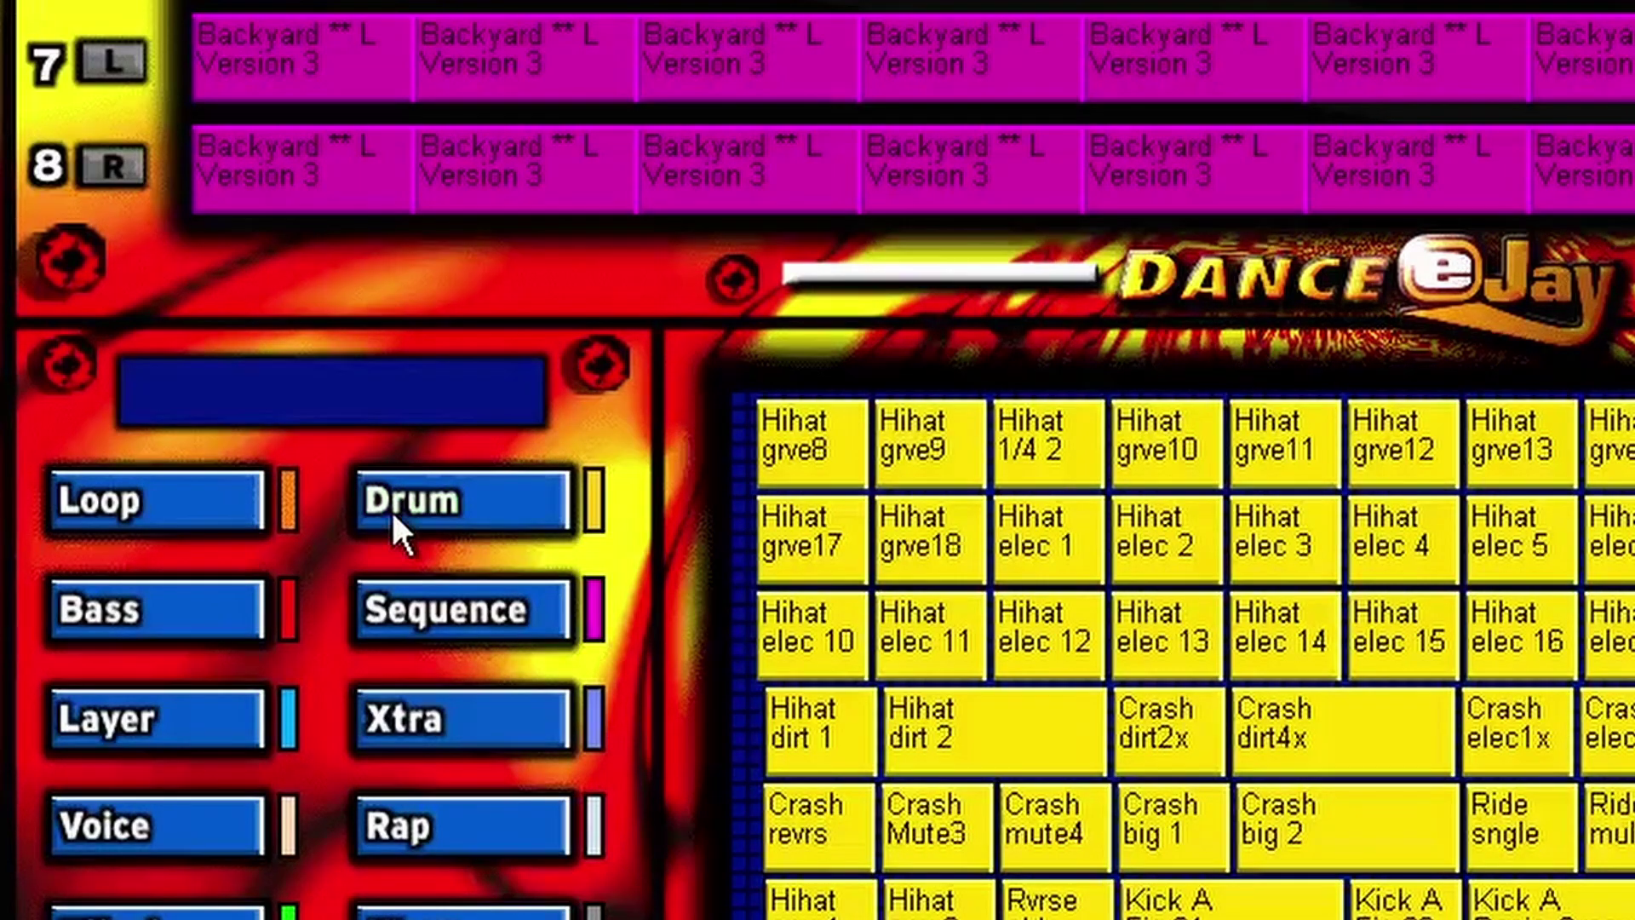
{"action": "left_click", "coordinate": [391, 508]}
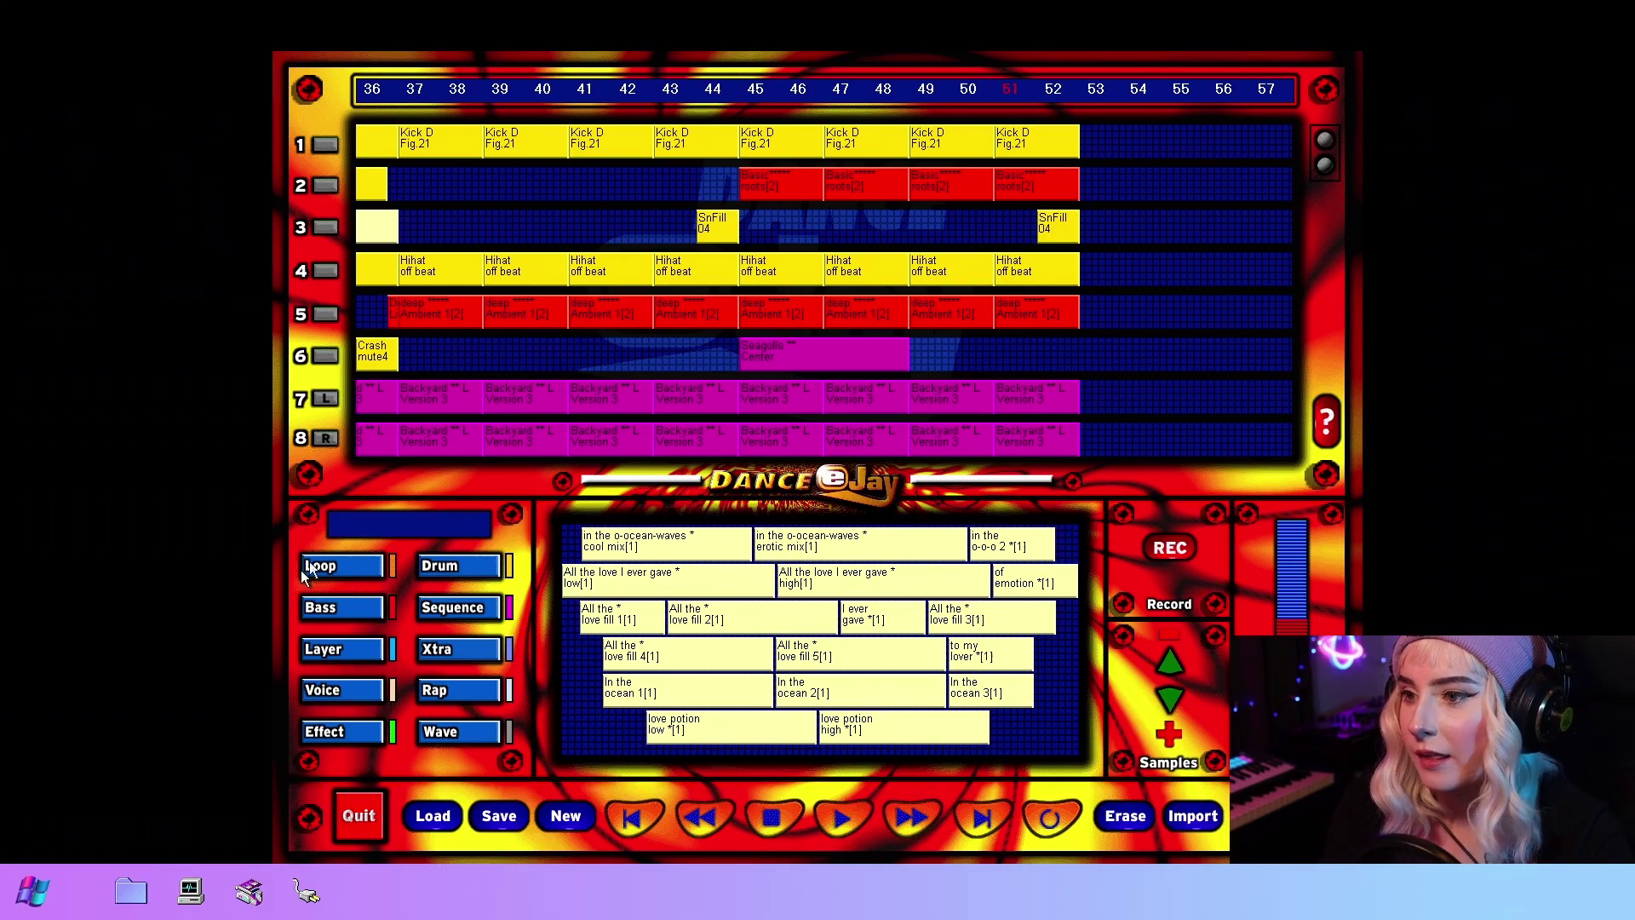
Place the Dance & Be 01 rap on track 6 and HouseParty at bar 49
{"action": "left_click", "coordinate": [443, 690]}
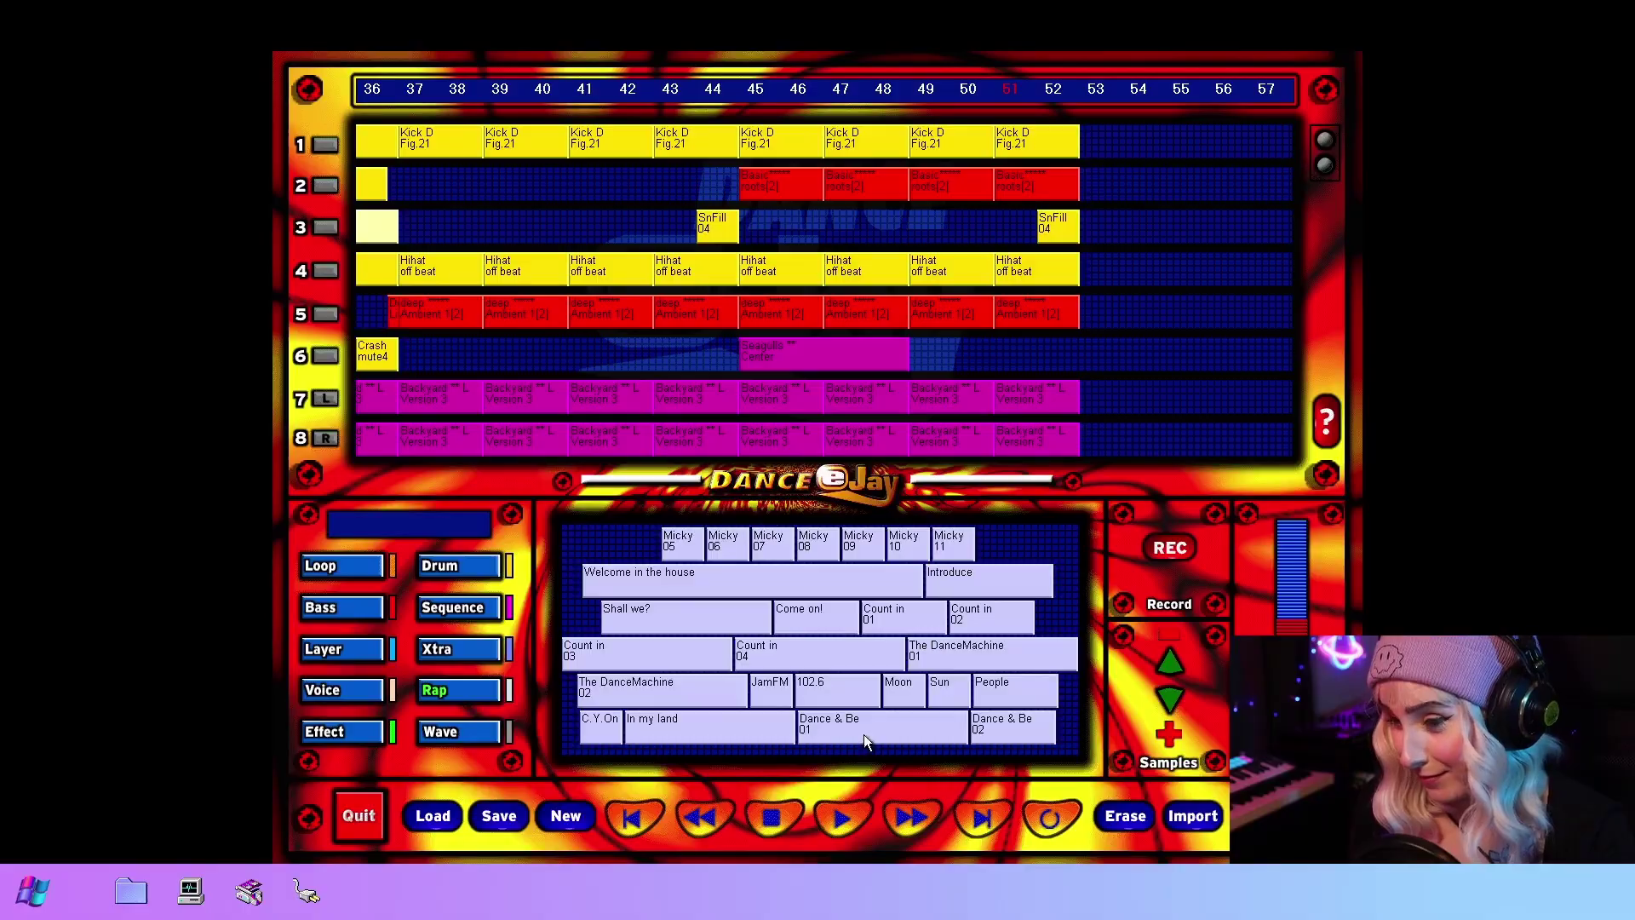
{"action": "left_click_drag", "start_coordinate": [863, 734], "coordinate": [722, 278]}
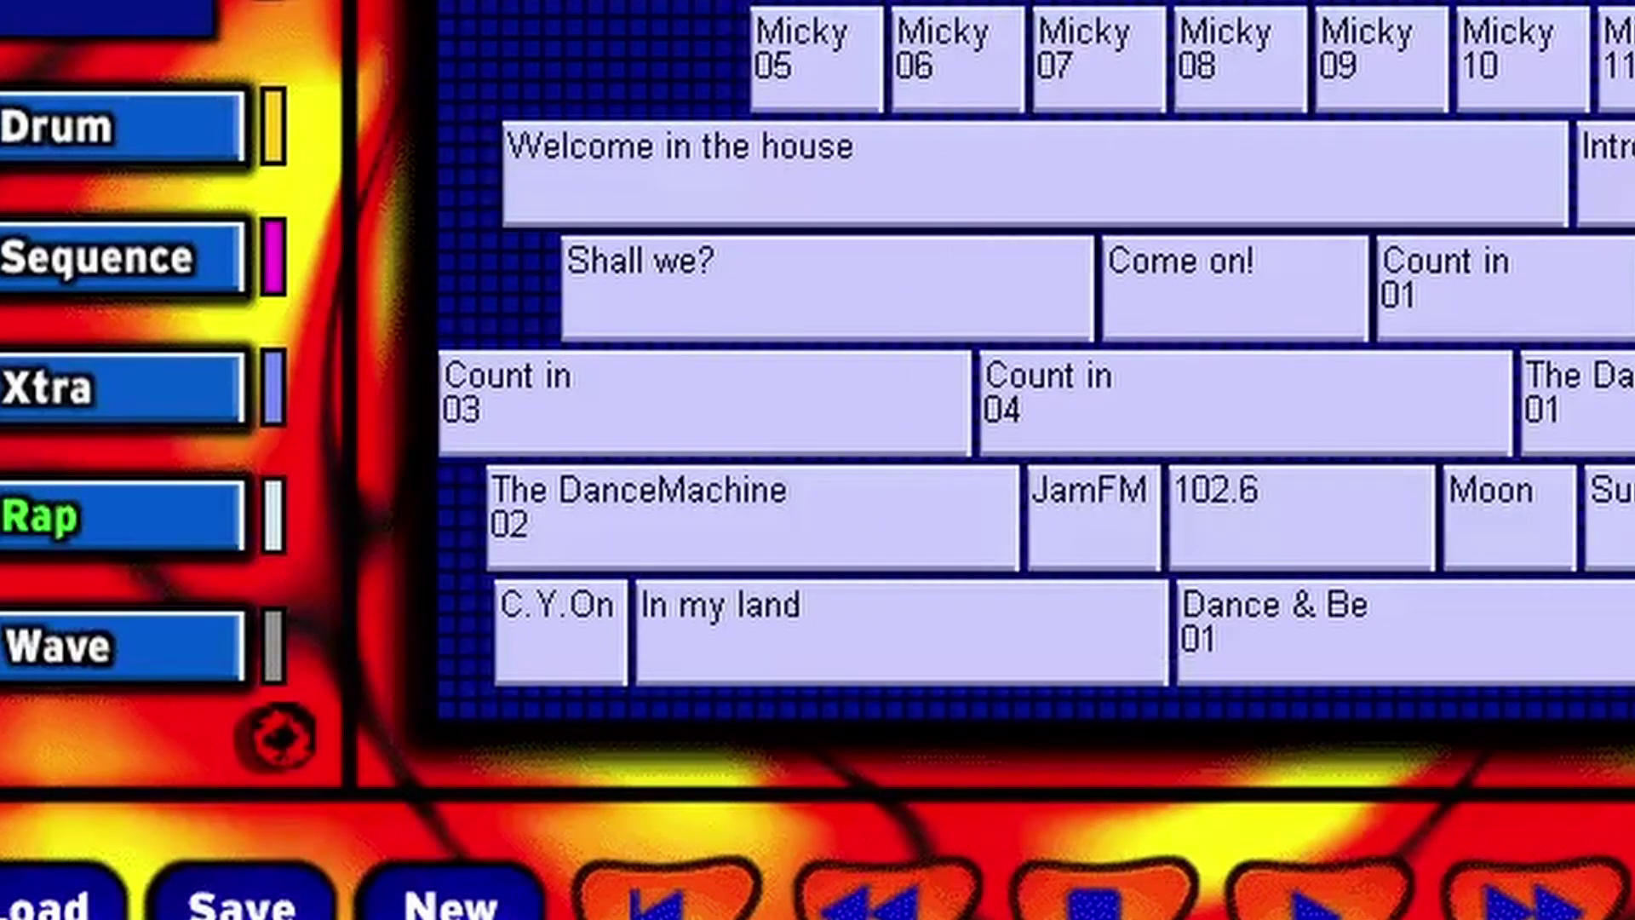
{"action": "scroll", "coordinate": [1268, 432], "scroll_direction": "down", "scroll_amount": 5}
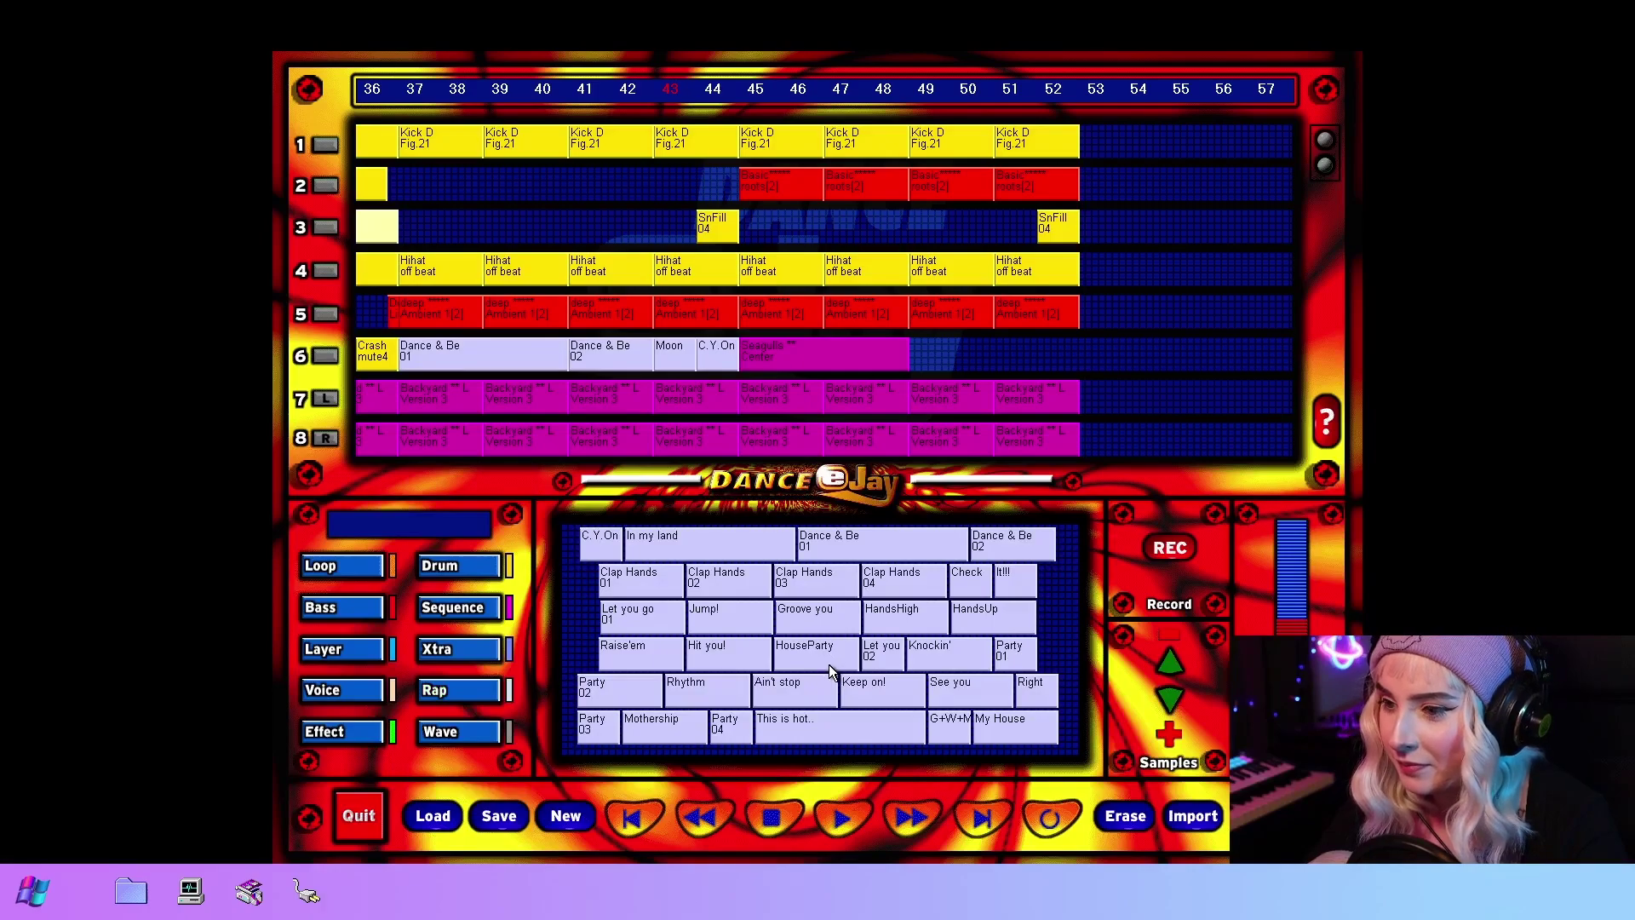
{"action": "left_click", "coordinate": [830, 664]}
Play the arrangement from the start through to the later rap section
{"action": "key", "text": "space"}
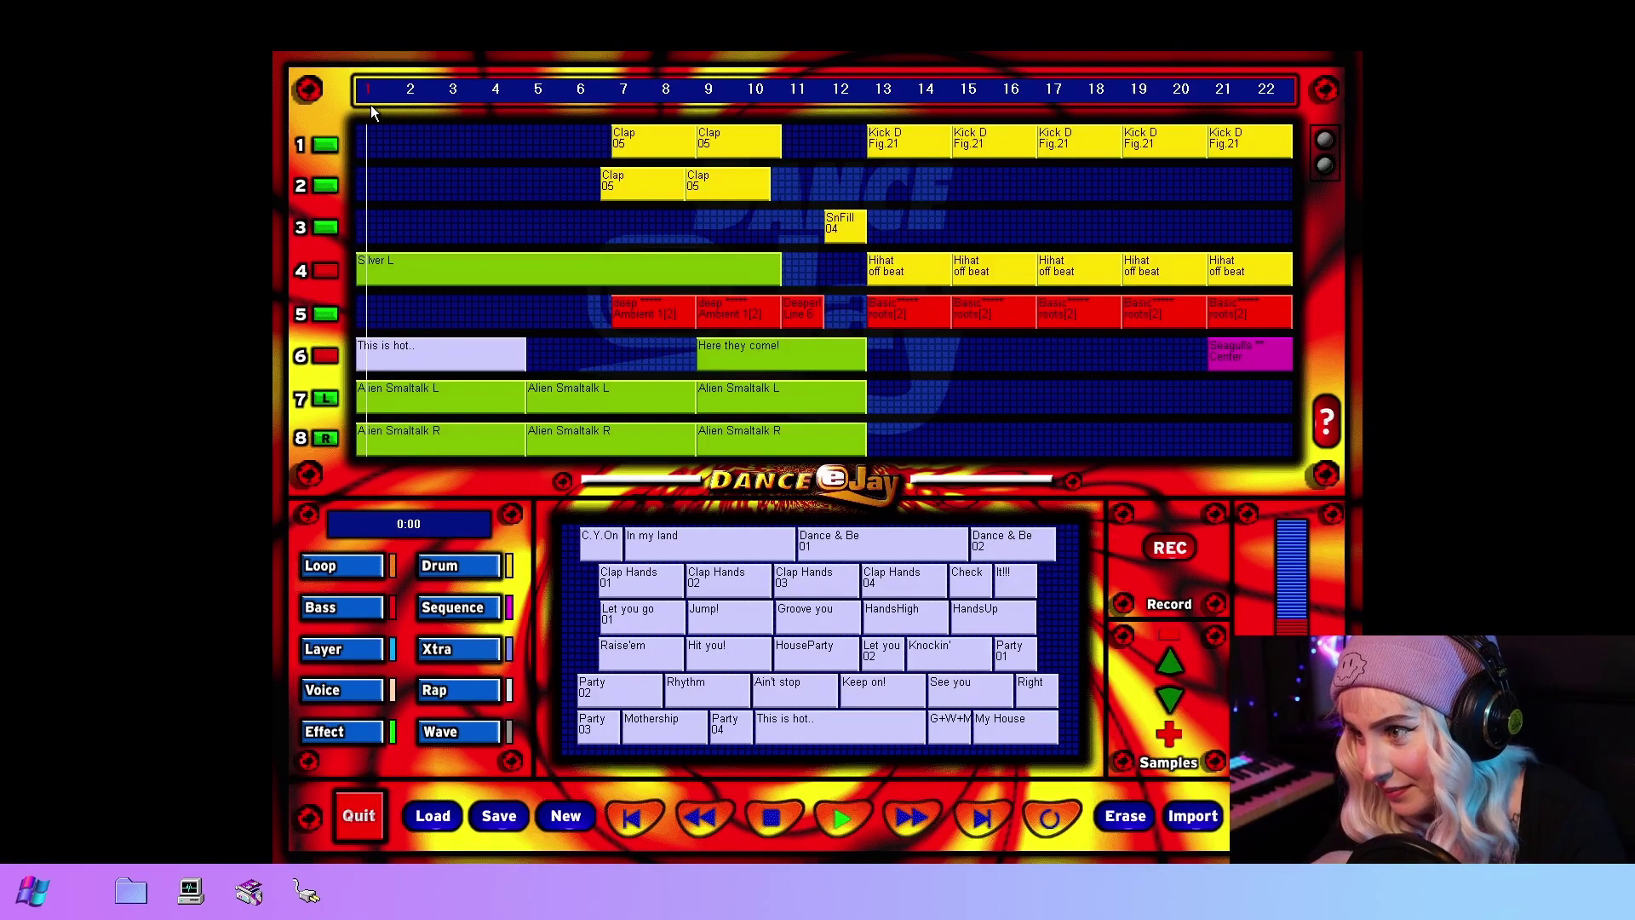